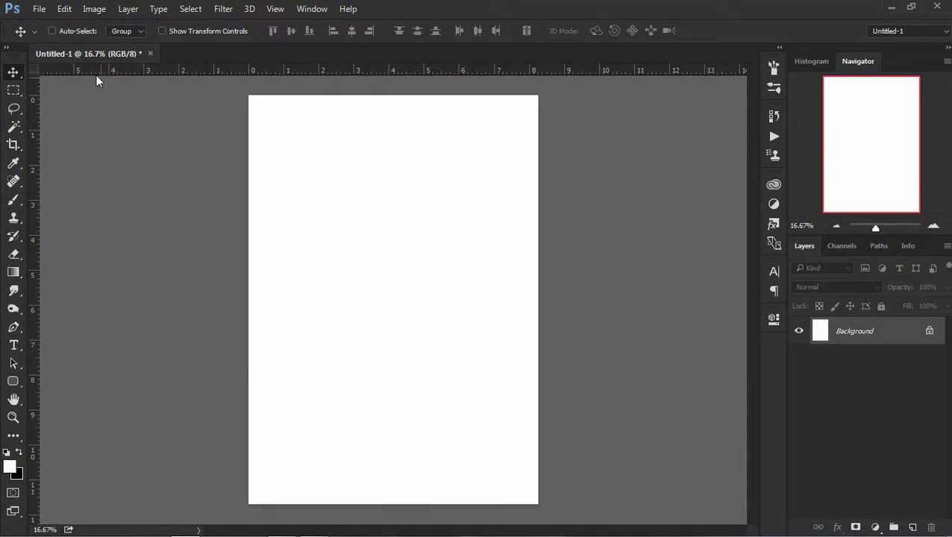
Open the File menu to begin opening an existing image
{"action": "left_click", "coordinate": [40, 11]}
Open the nature-old-paper texture image from Downloads, then return to Untitled-1
{"action": "left_click", "coordinate": [57, 35]}
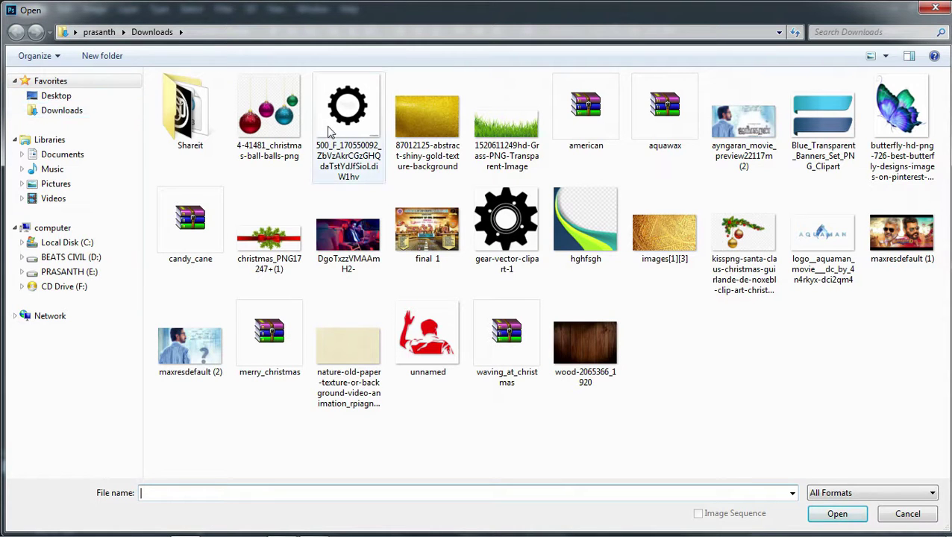
{"action": "double_click", "coordinate": [343, 338]}
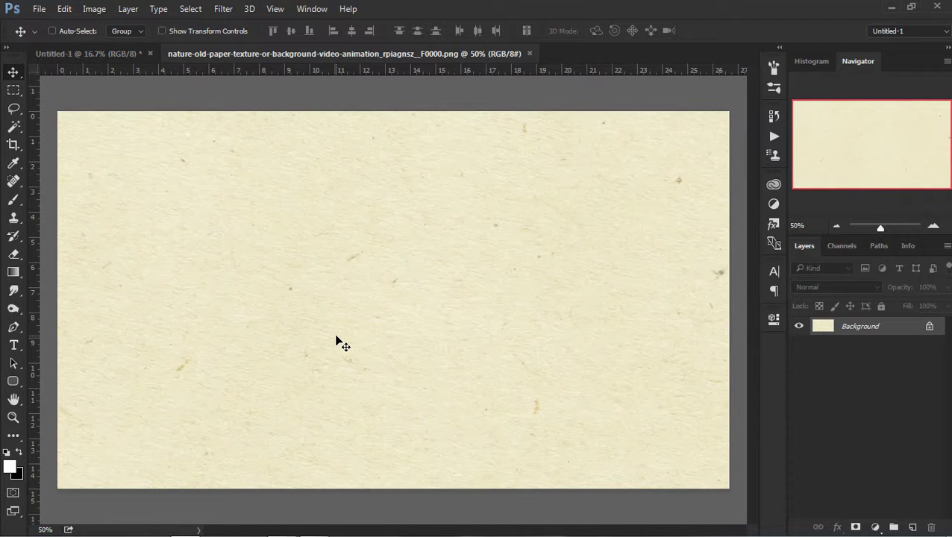
{"action": "left_click", "coordinate": [114, 55]}
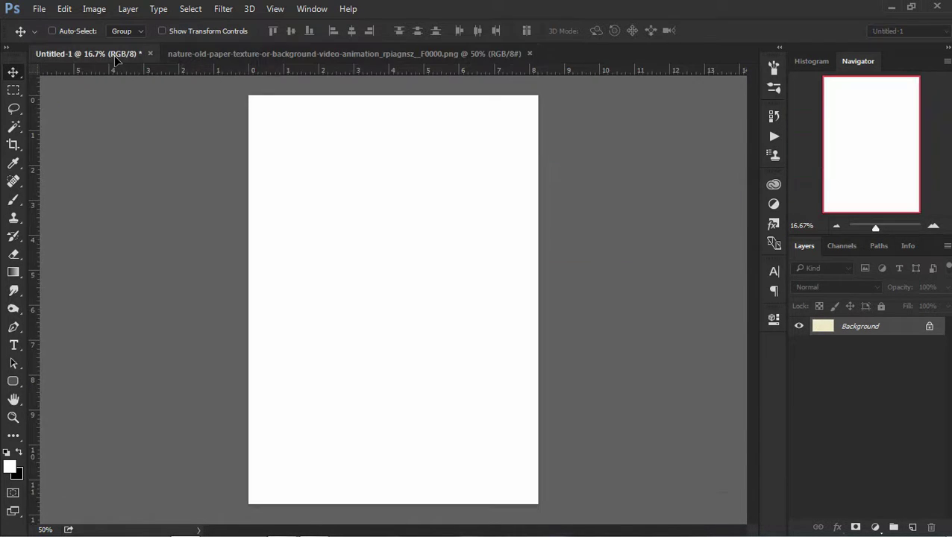
Drag the paper texture onto Untitled-1, rotate it about 90° and scale it to fill the page
{"action": "left_click_drag", "start_coordinate": [354, 269], "coordinate": [354, 269]}
{"action": "key", "text": "ctrl+t"}
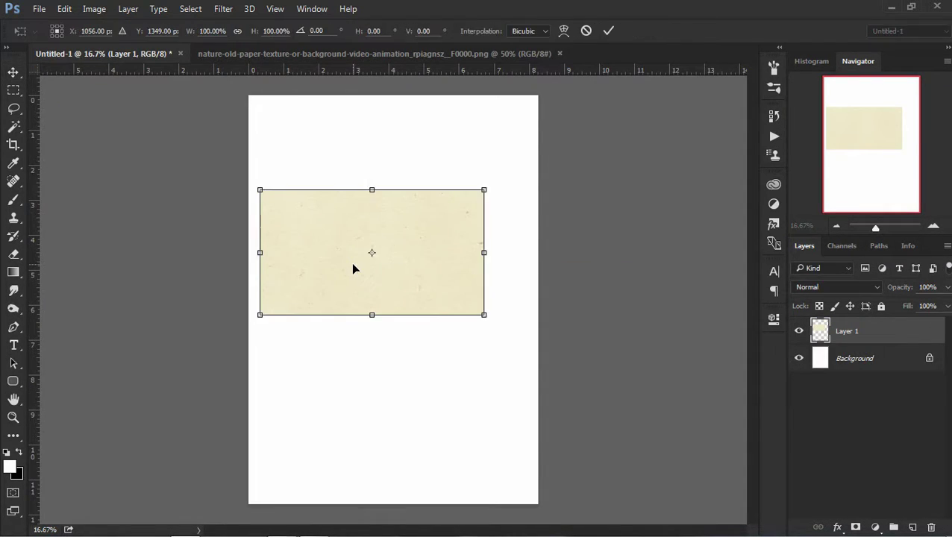
{"action": "left_click_drag", "start_coordinate": [515, 319], "coordinate": [311, 388]}
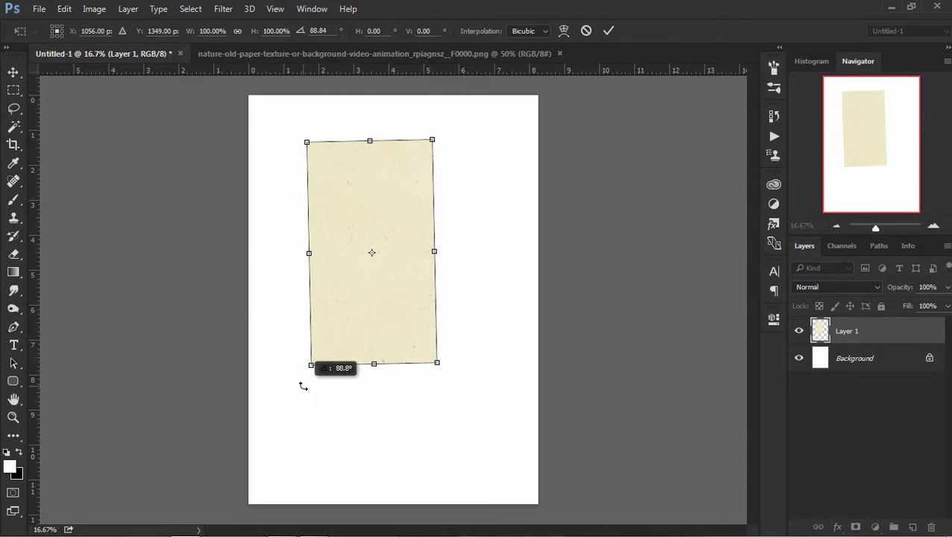
{"action": "left_click_drag", "start_coordinate": [310, 388], "coordinate": [302, 385]}
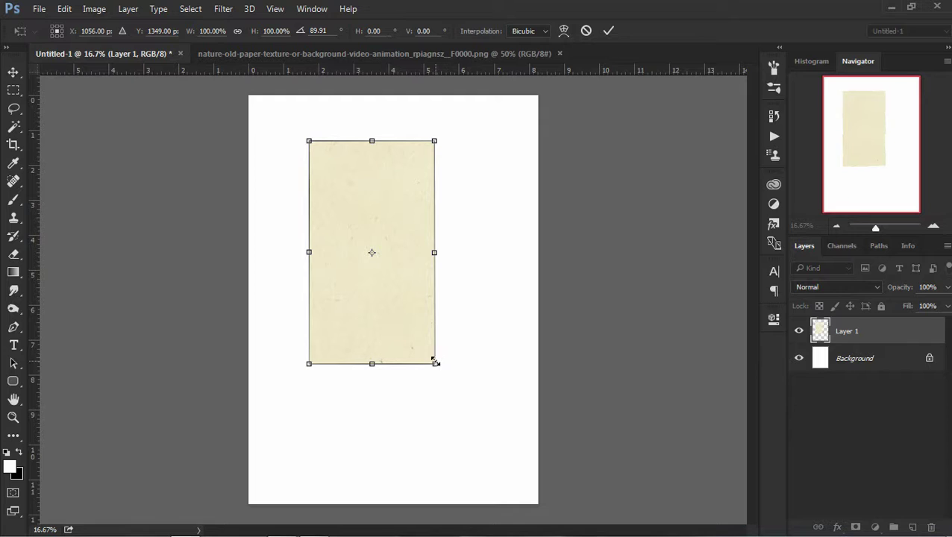
{"action": "left_click_drag", "start_coordinate": [435, 362], "coordinate": [666, 532]}
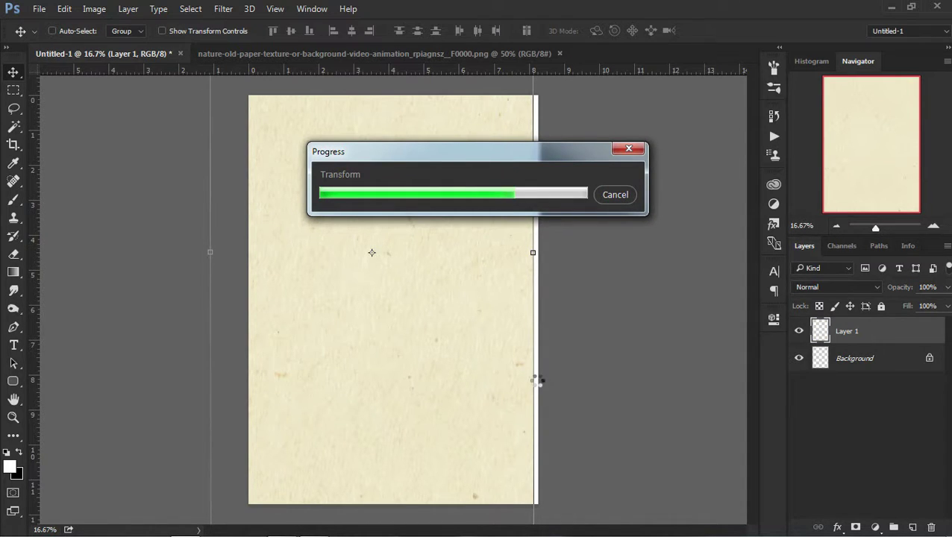
{"action": "left_click_drag", "start_coordinate": [418, 342], "coordinate": [426, 341]}
Zoom out to view the whole page and close the separate texture document
{"action": "key", "text": "z"}
{"action": "left_click", "coordinate": [425, 336], "text": "alt"}
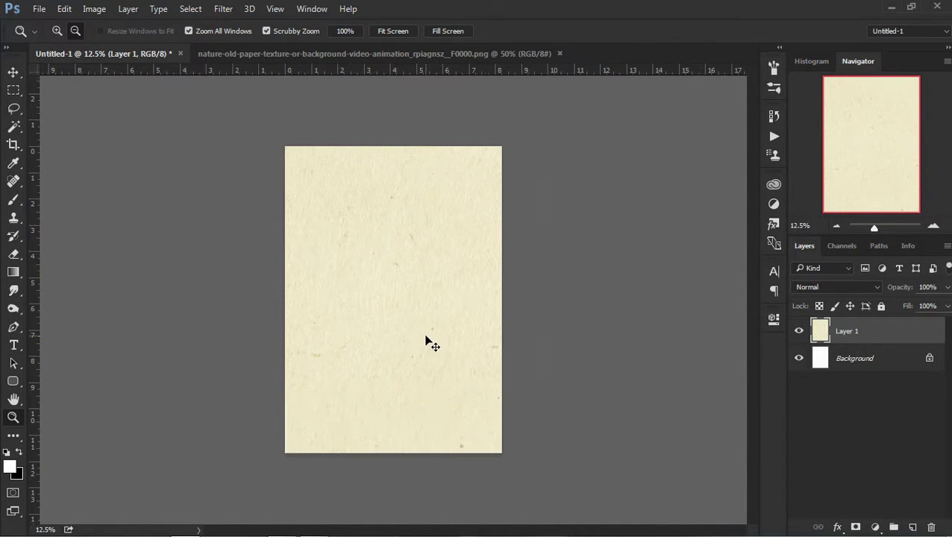
{"action": "key", "text": "v"}
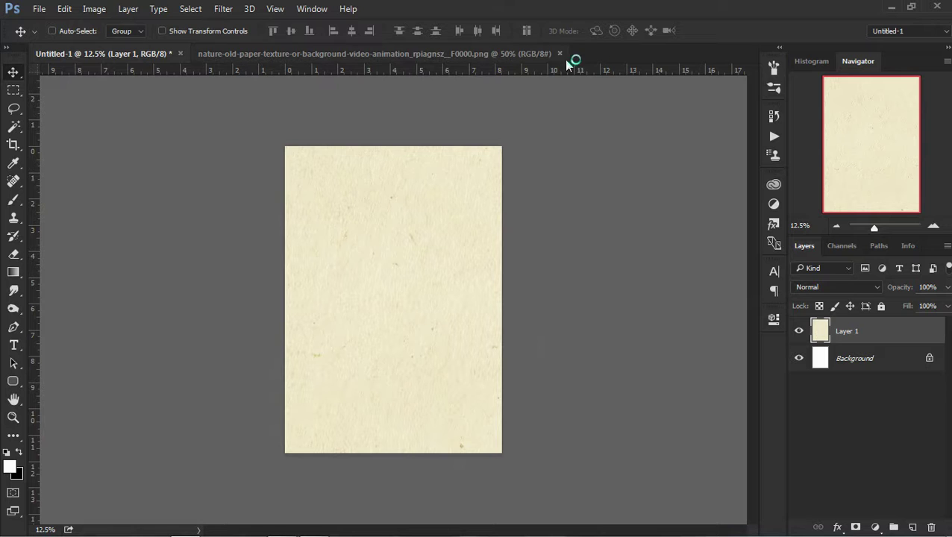
{"action": "left_click", "coordinate": [559, 53]}
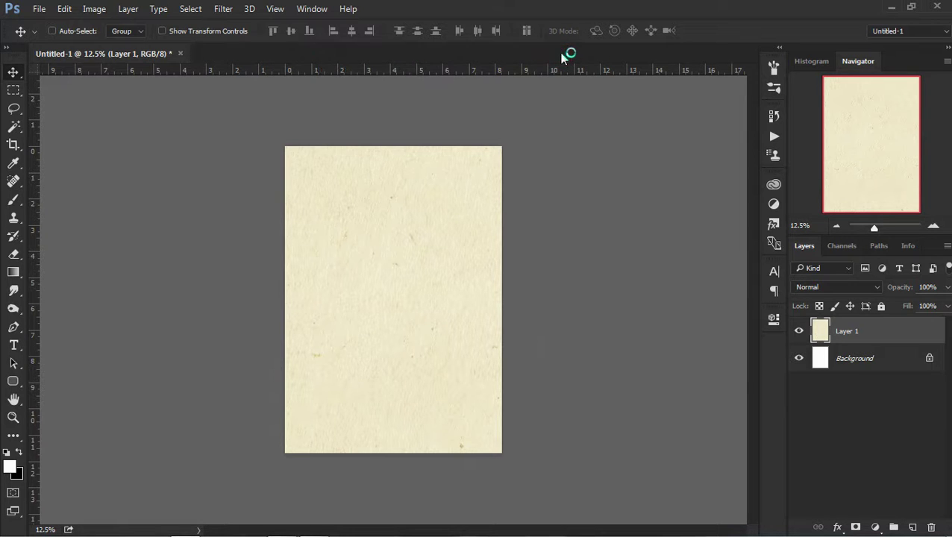
Open the christmas_PNG ribbon bow, grass and kisspng garland images together from Downloads
{"action": "left_click", "coordinate": [39, 9]}
{"action": "left_click", "coordinate": [53, 37]}
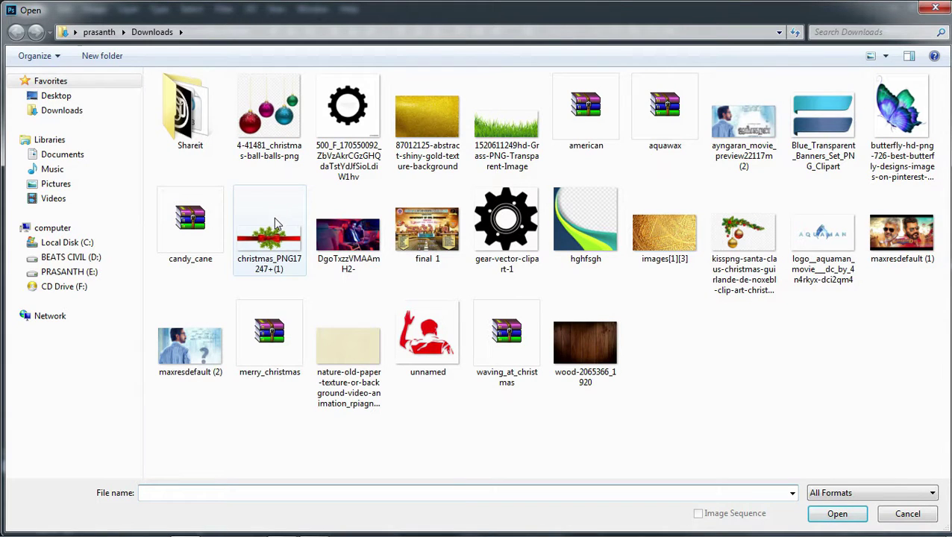
{"action": "left_click", "coordinate": [270, 216]}
{"action": "left_click", "coordinate": [500, 135], "text": "ctrl"}
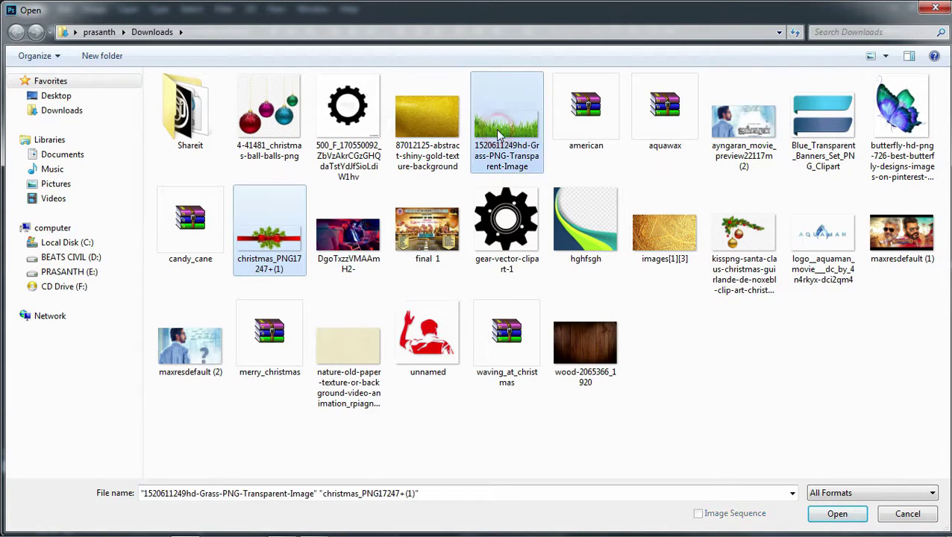
{"action": "left_click", "coordinate": [743, 253], "text": "ctrl"}
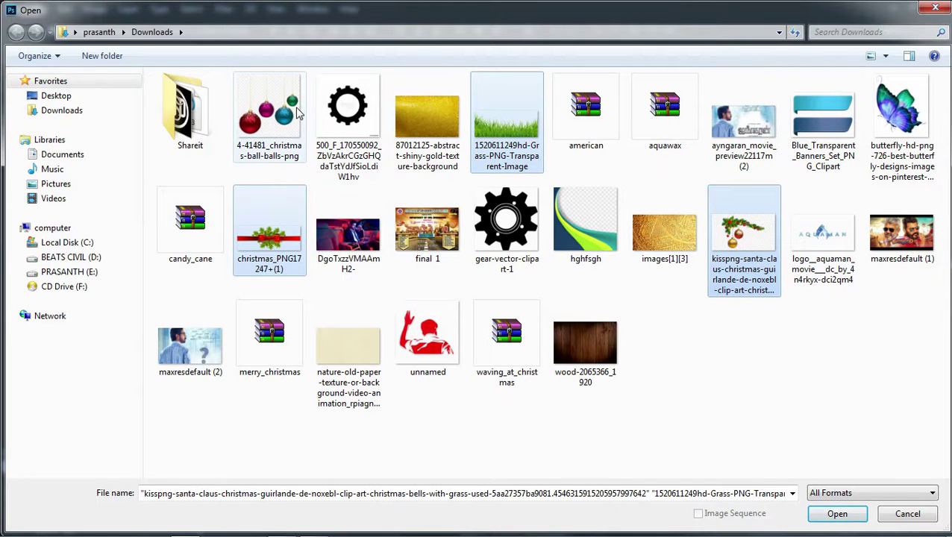
{"action": "left_click", "coordinate": [834, 515]}
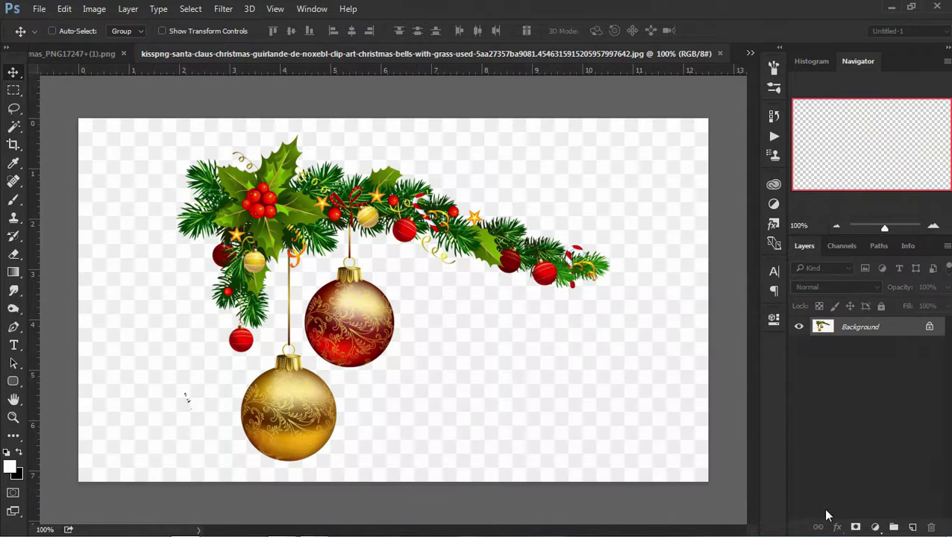
Unlock the garland layer and delete its white background with the Magic Wand
{"action": "left_click", "coordinate": [15, 129]}
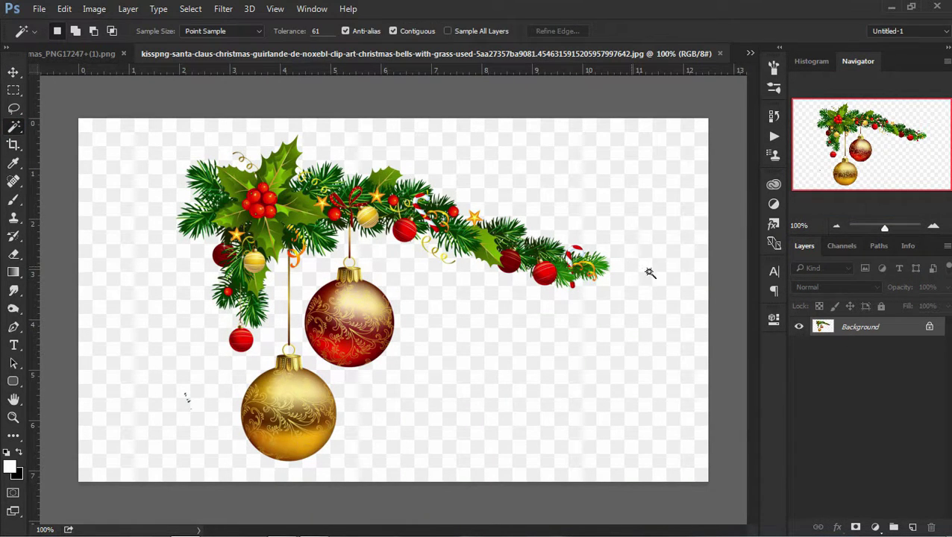
{"action": "left_click", "coordinate": [929, 329]}
{"action": "left_click", "coordinate": [560, 309]}
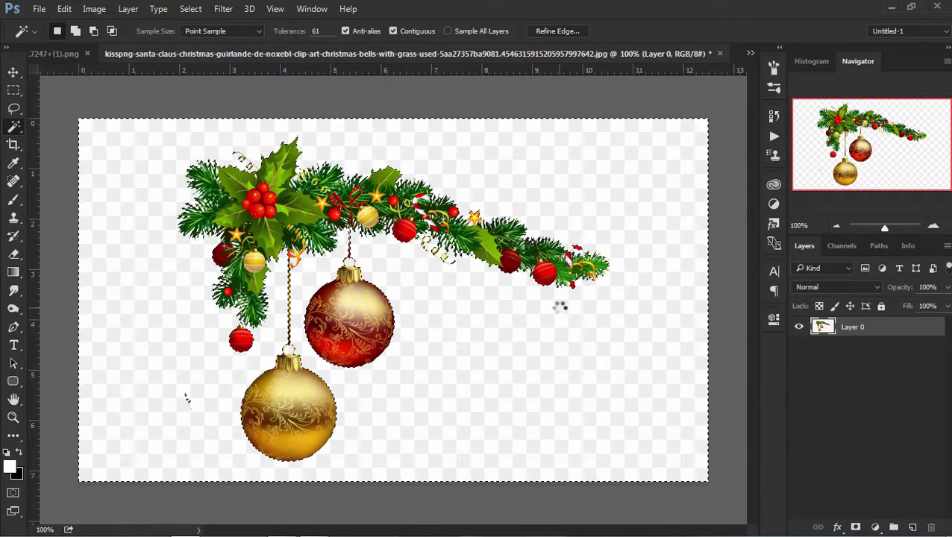
{"action": "key", "text": "Delete"}
{"action": "key", "text": "ctrl+d"}
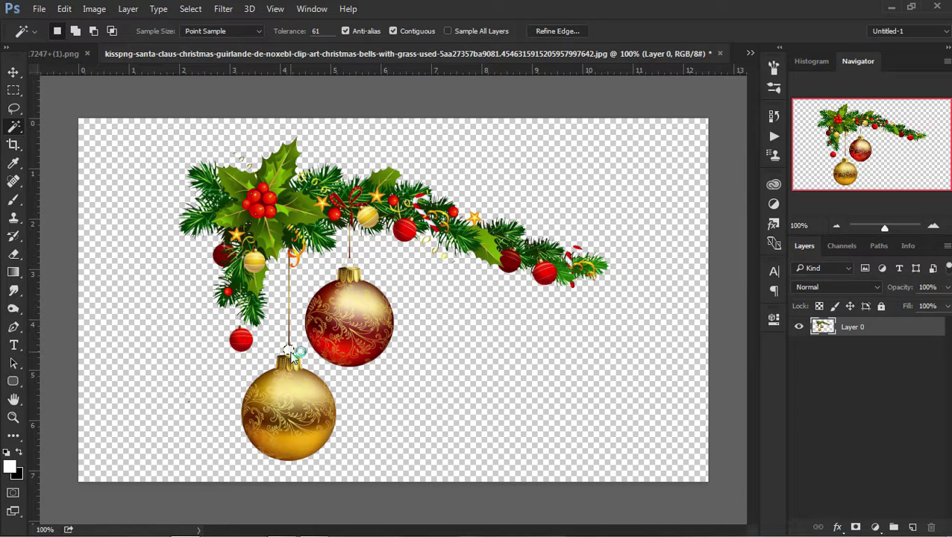
Deselect and detach the garland document into its own floating window
{"action": "left_click", "coordinate": [190, 8]}
{"action": "left_click", "coordinate": [195, 38]}
{"action": "key", "text": "v"}
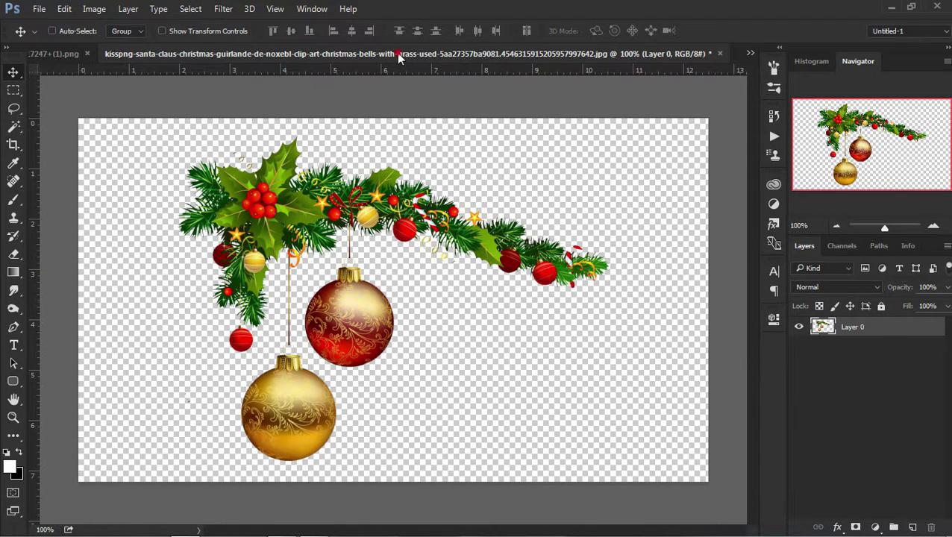
{"action": "left_click_drag", "start_coordinate": [397, 53], "coordinate": [460, 110]}
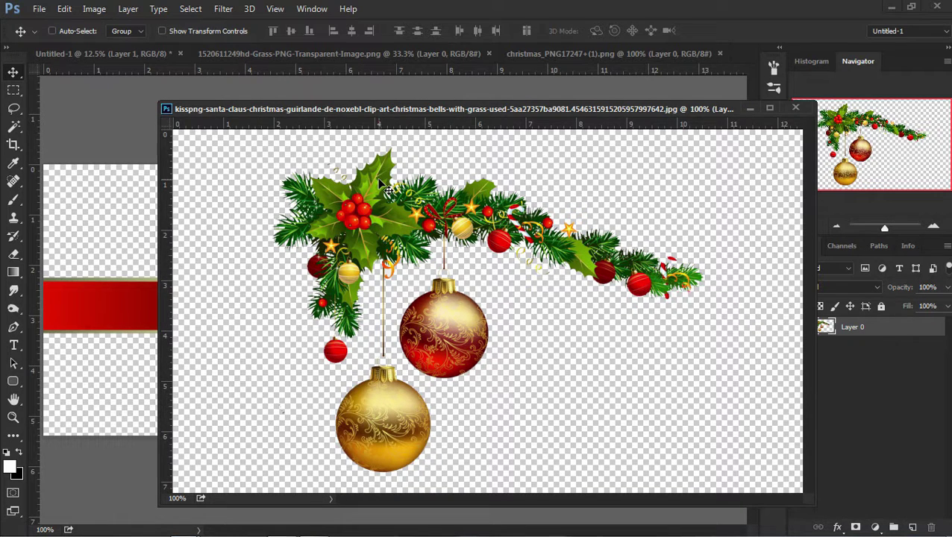
Copy the garland onto the poster as Layer 2 and close the garland document
{"action": "left_click", "coordinate": [552, 54]}
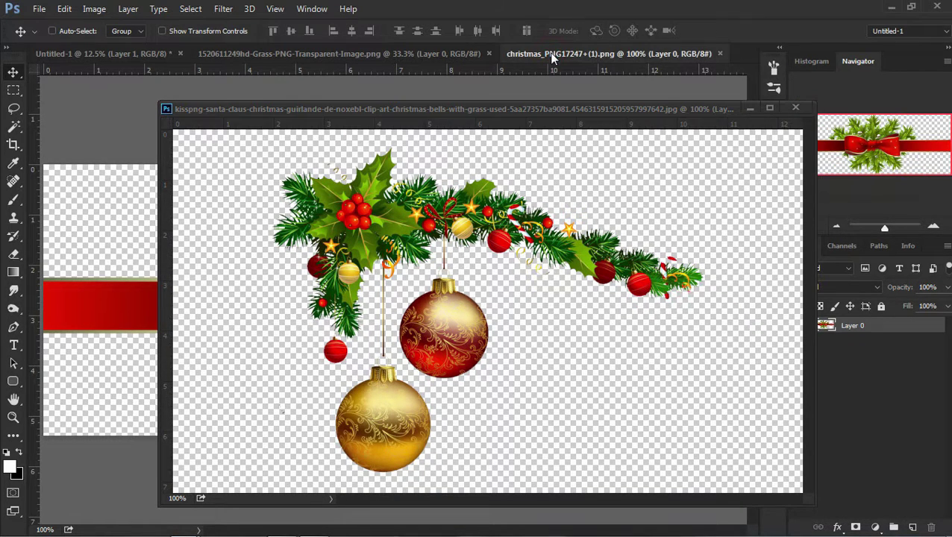
{"action": "left_click", "coordinate": [137, 57]}
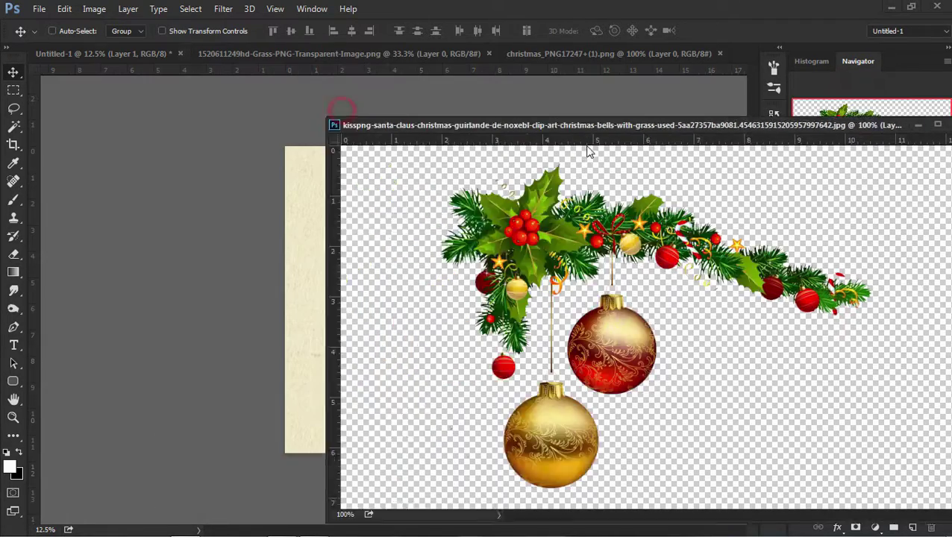
{"action": "left_click_drag", "start_coordinate": [341, 110], "coordinate": [611, 154]}
{"action": "mouse_move", "coordinate": [653, 242]}
{"action": "left_mouse_down"}
{"action": "mouse_move", "coordinate": [474, 245]}
{"action": "mouse_move", "coordinate": [390, 232]}
{"action": "left_mouse_up"}
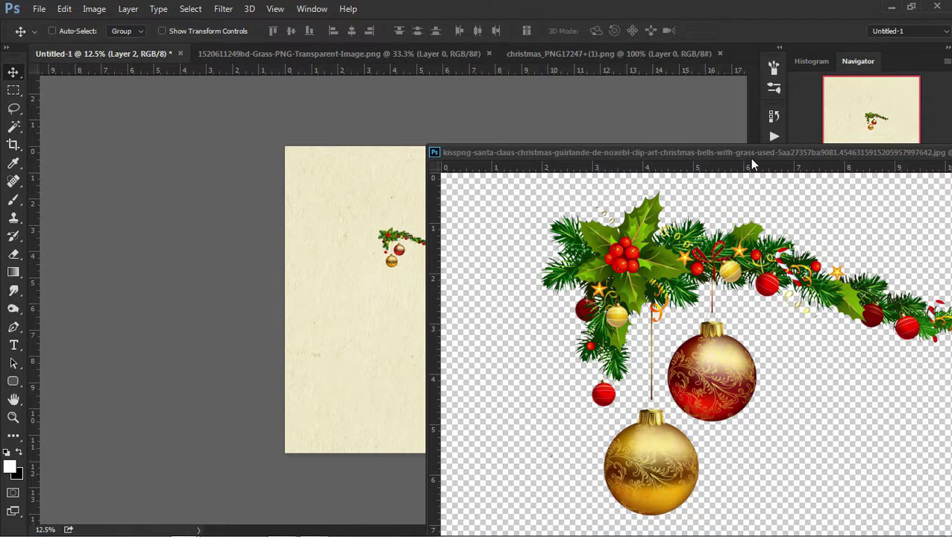
{"action": "left_click_drag", "start_coordinate": [756, 159], "coordinate": [450, 170]}
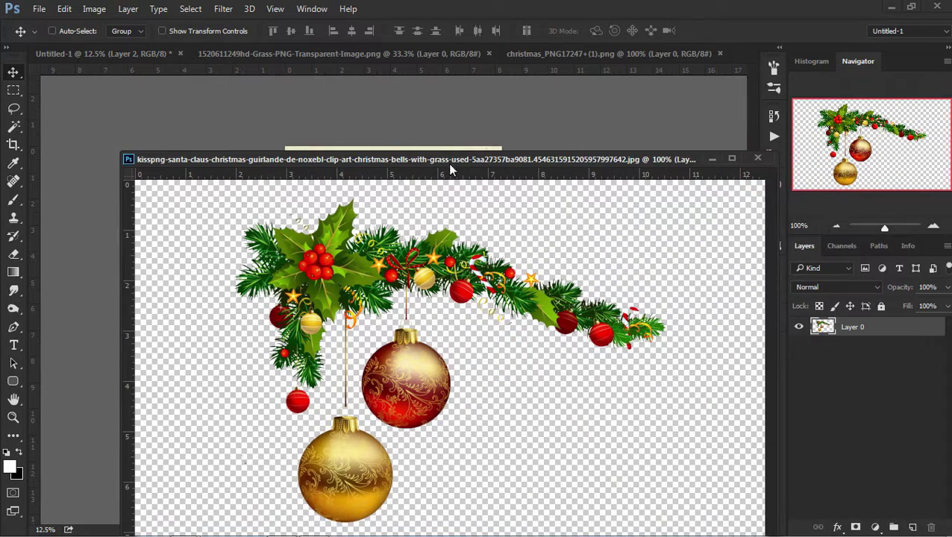
{"action": "left_click", "coordinate": [712, 160]}
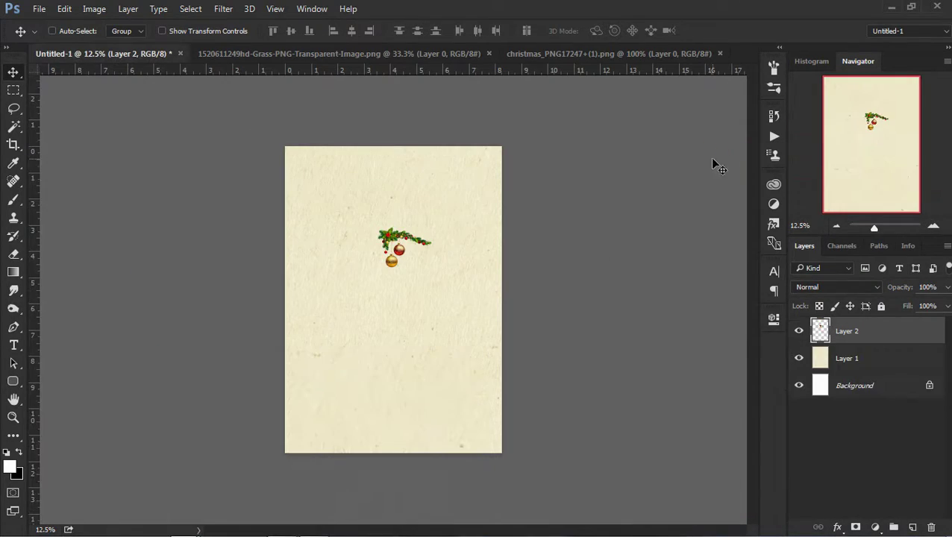
{"action": "left_click", "coordinate": [381, 240], "text": "ctrl+space"}
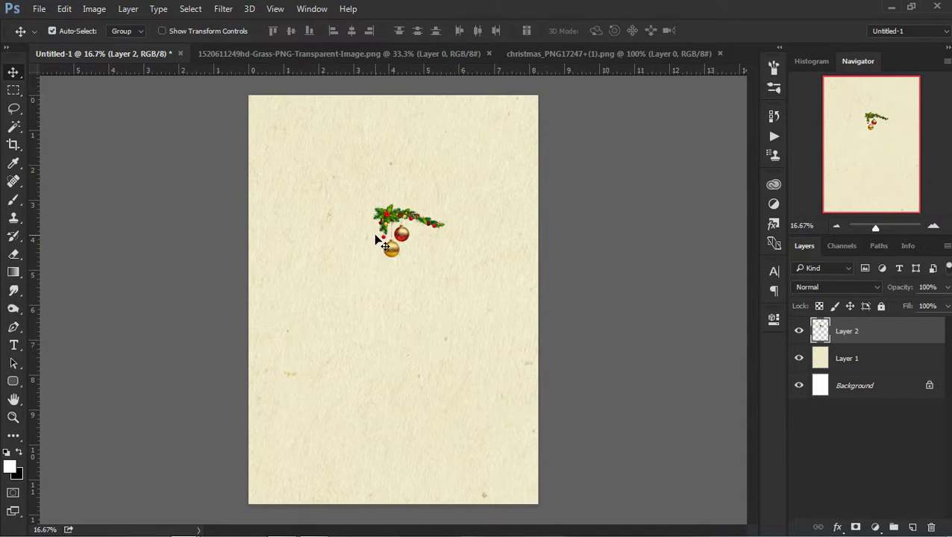
Scale the garland to about 220%, move it top-left, then enlarge it slightly more
{"action": "key", "text": "ctrl+t"}
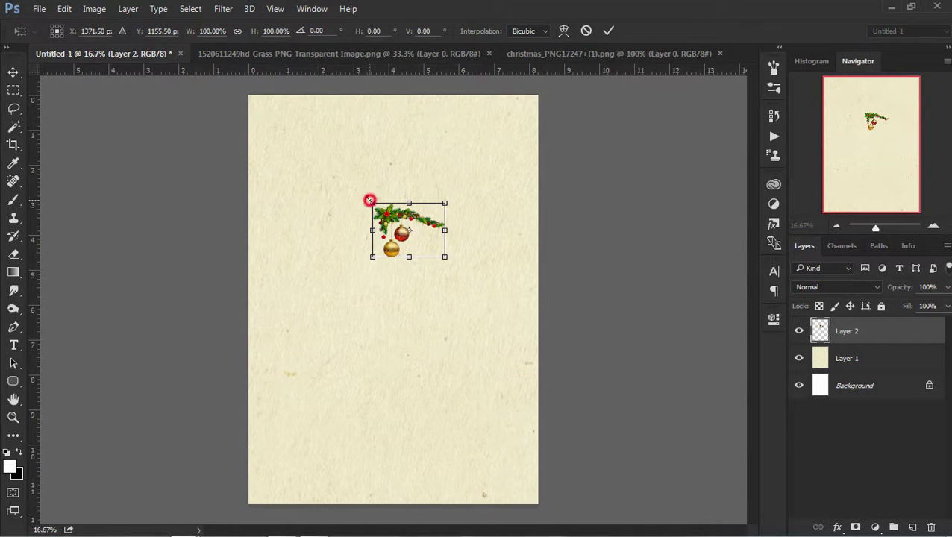
{"action": "left_click_drag", "start_coordinate": [370, 200], "coordinate": [286, 137]}
{"action": "key", "text": "Return"}
{"action": "left_click_drag", "start_coordinate": [337, 174], "coordinate": [288, 121]}
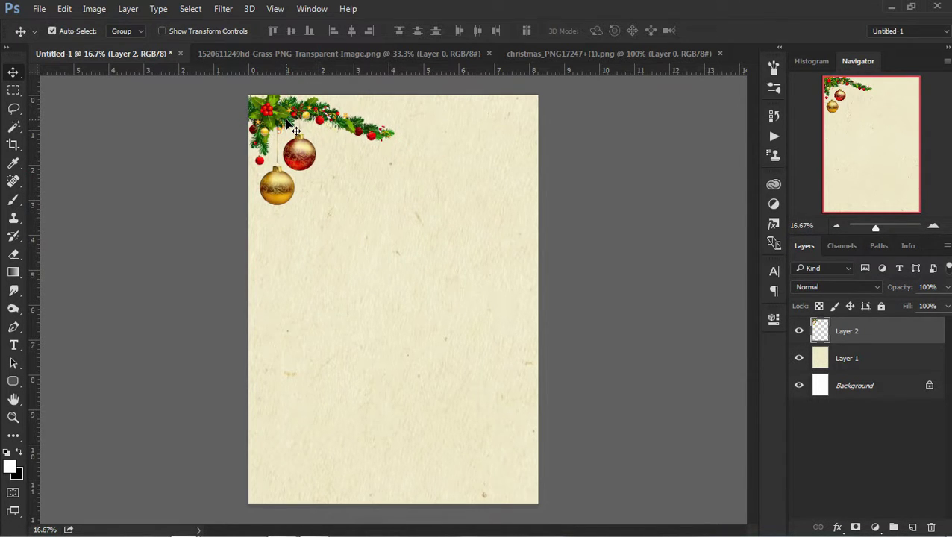
{"action": "key", "text": "ctrl+t"}
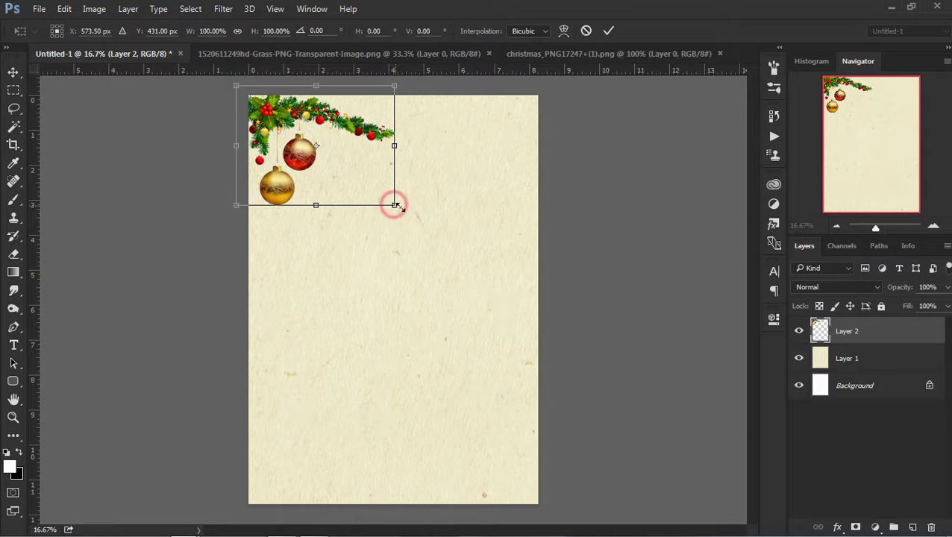
{"action": "left_click_drag", "start_coordinate": [395, 205], "coordinate": [410, 215]}
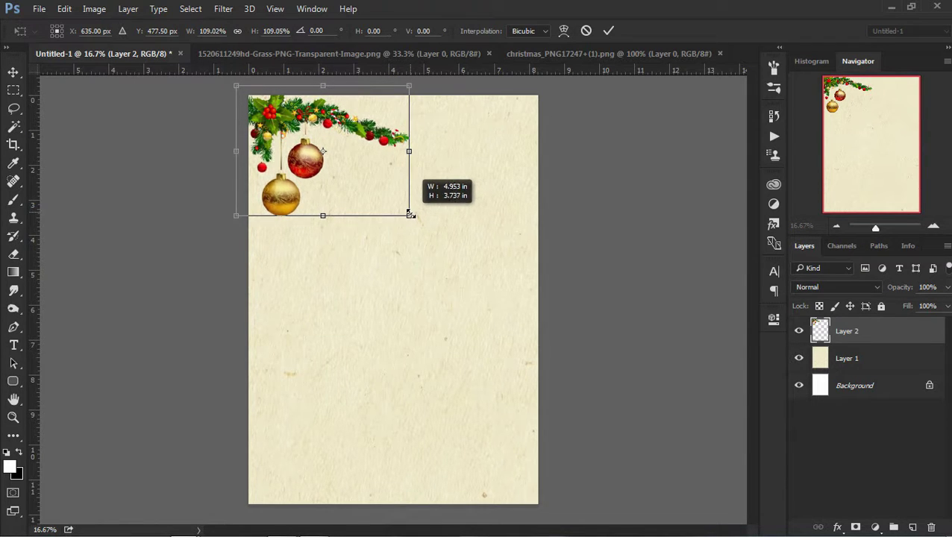
{"action": "key", "text": "Return"}
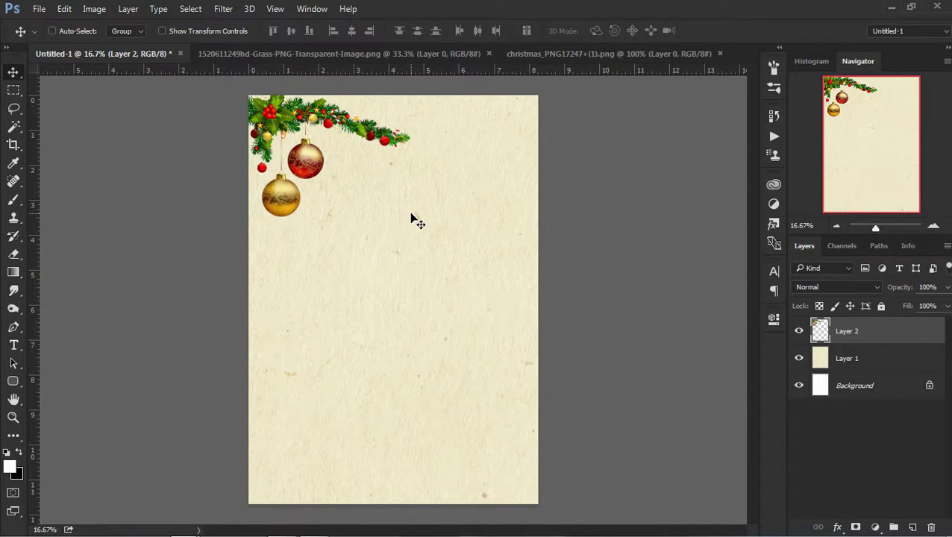
Add the grass as Layer 3, scaled about 117% along the poster's bottom edge
{"action": "left_click", "coordinate": [421, 52]}
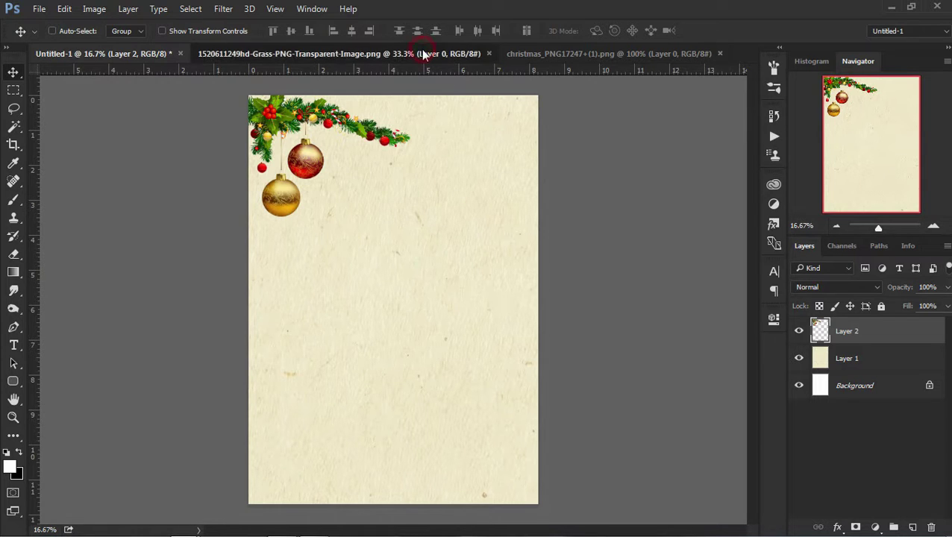
{"action": "mouse_move", "coordinate": [255, 234]}
{"action": "left_mouse_down"}
{"action": "mouse_move", "coordinate": [154, 57]}
{"action": "mouse_move", "coordinate": [371, 401]}
{"action": "left_mouse_up"}
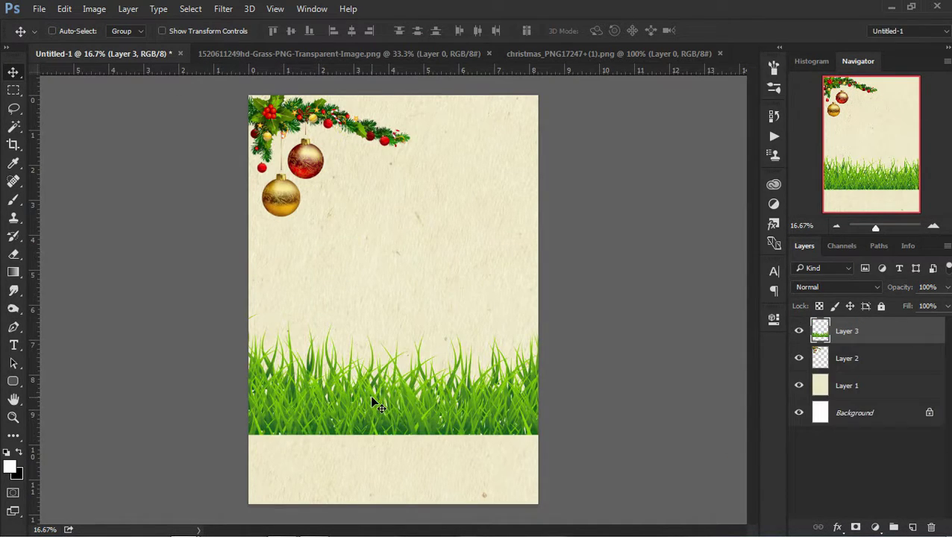
{"action": "left_click", "coordinate": [491, 54]}
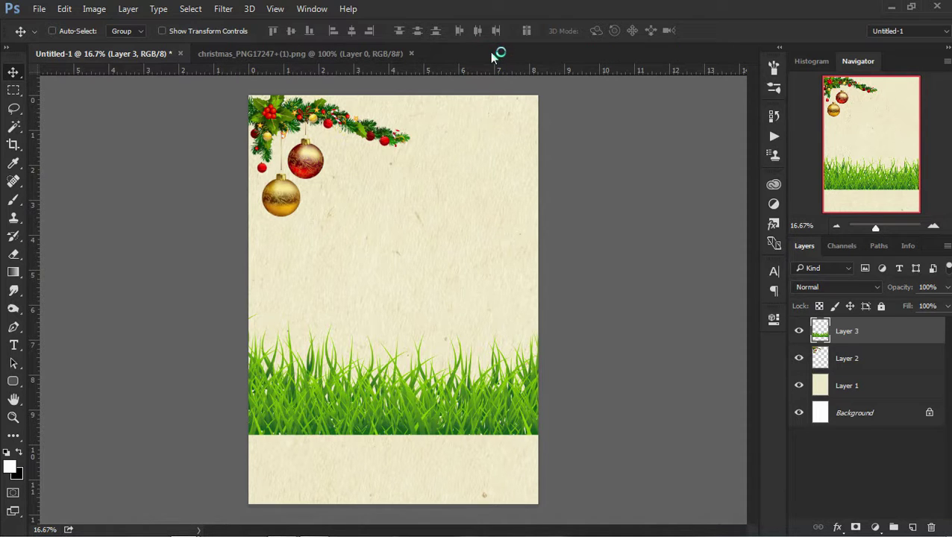
{"action": "left_click_drag", "start_coordinate": [404, 409], "coordinate": [404, 477]}
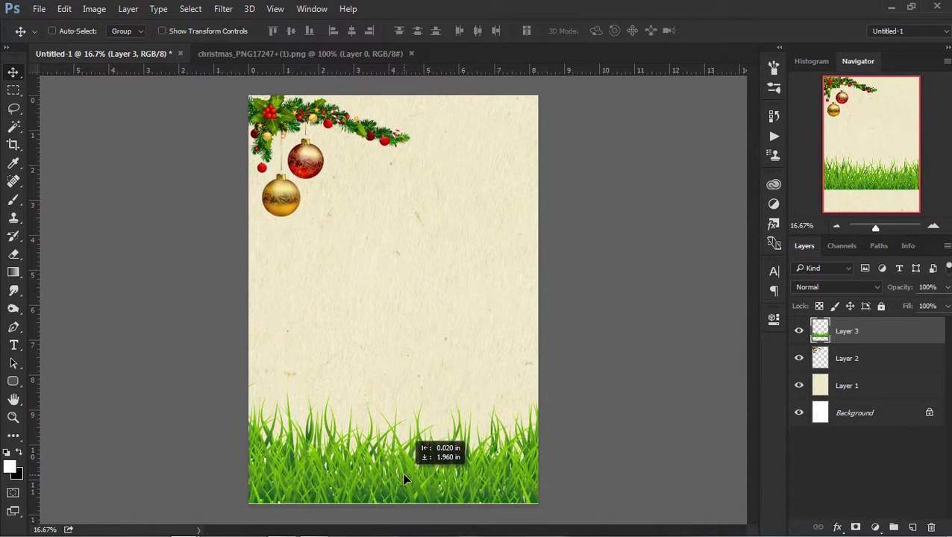
{"action": "key", "text": "ctrl+t"}
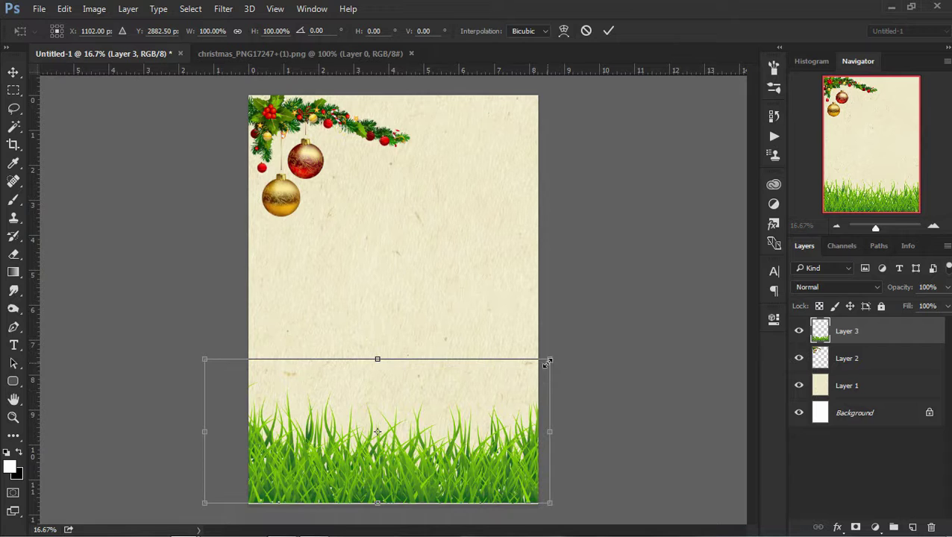
{"action": "left_click_drag", "start_coordinate": [547, 359], "coordinate": [574, 340]}
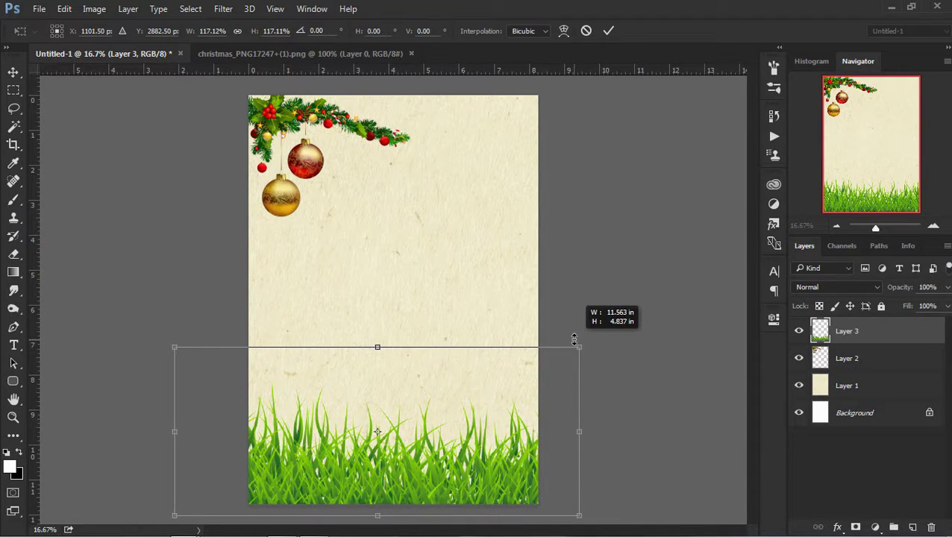
{"action": "key", "text": "Return"}
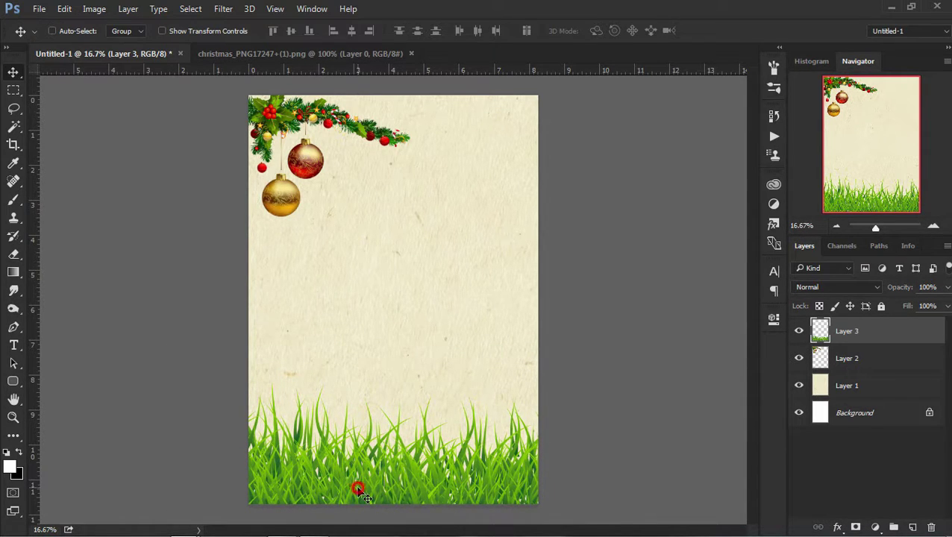
{"action": "left_click_drag", "start_coordinate": [354, 493], "coordinate": [357, 506]}
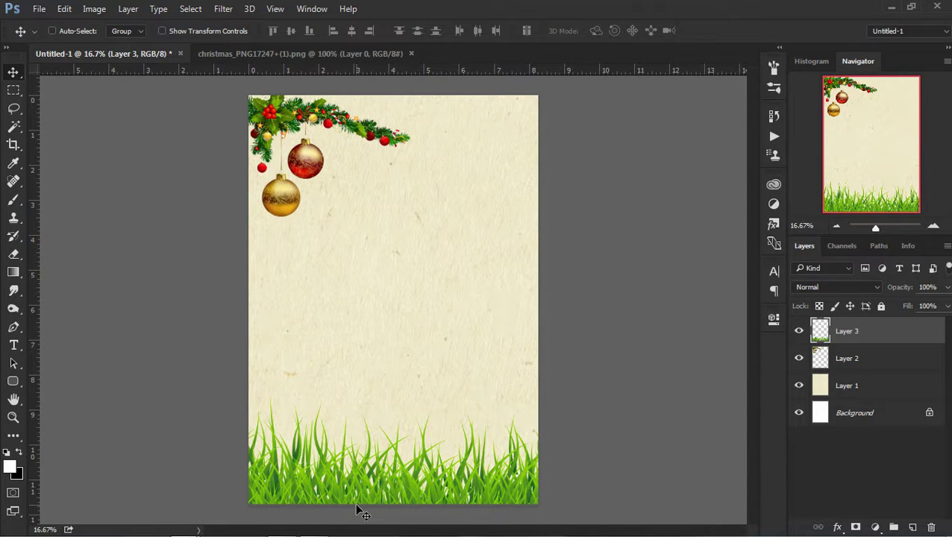
Darken the grass by pulling the RGB curve's midpoint down in Curves
{"action": "key", "text": "ctrl+m"}
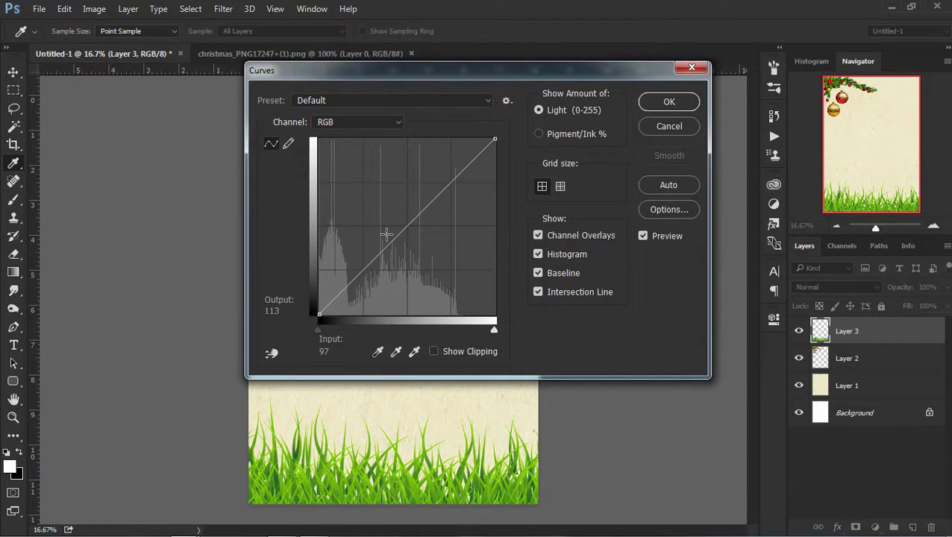
{"action": "left_click_drag", "start_coordinate": [401, 232], "coordinate": [421, 236]}
{"action": "left_click", "coordinate": [643, 101]}
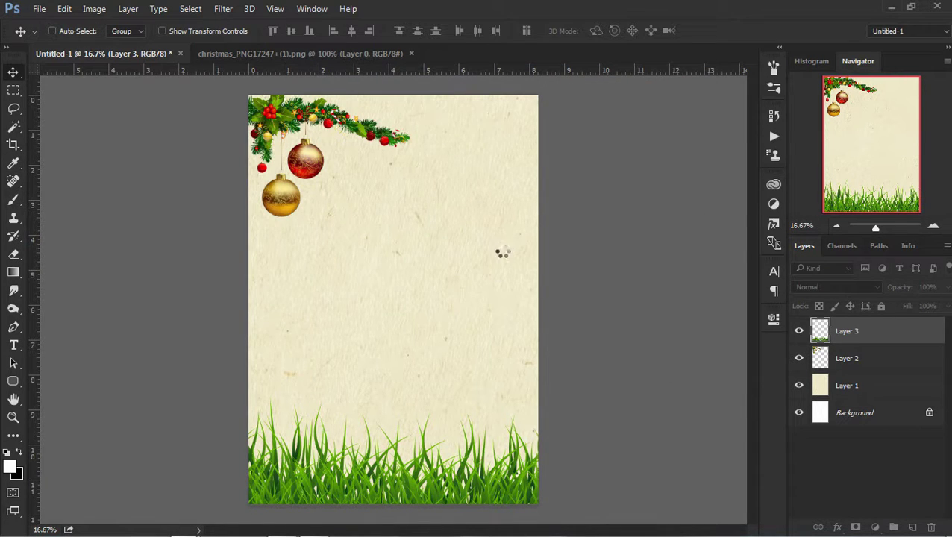
Add the red ribbon bow as Layer 4 below the ornaments, enlarged to about 233%
{"action": "left_click", "coordinate": [371, 55]}
{"action": "left_click_drag", "start_coordinate": [242, 125], "coordinate": [302, 203]}
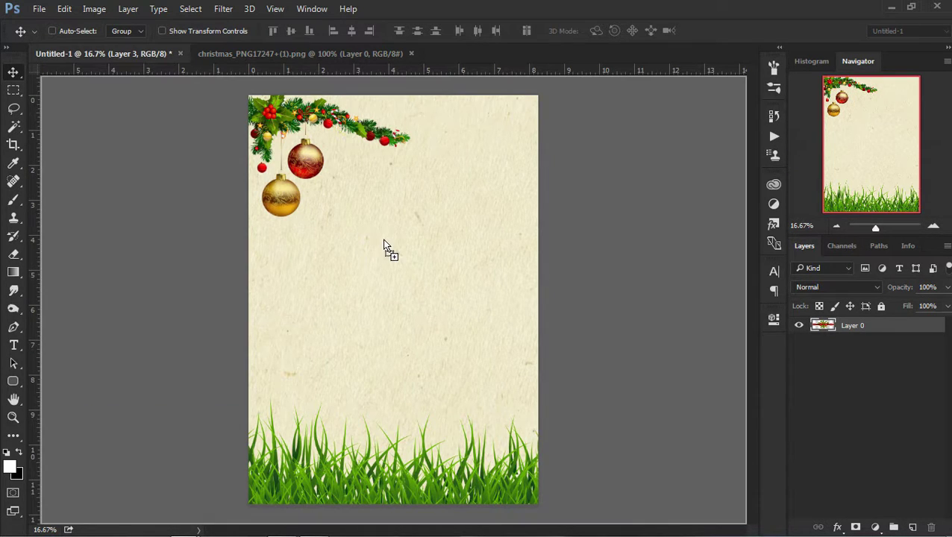
{"action": "left_click_drag", "start_coordinate": [384, 242], "coordinate": [385, 243]}
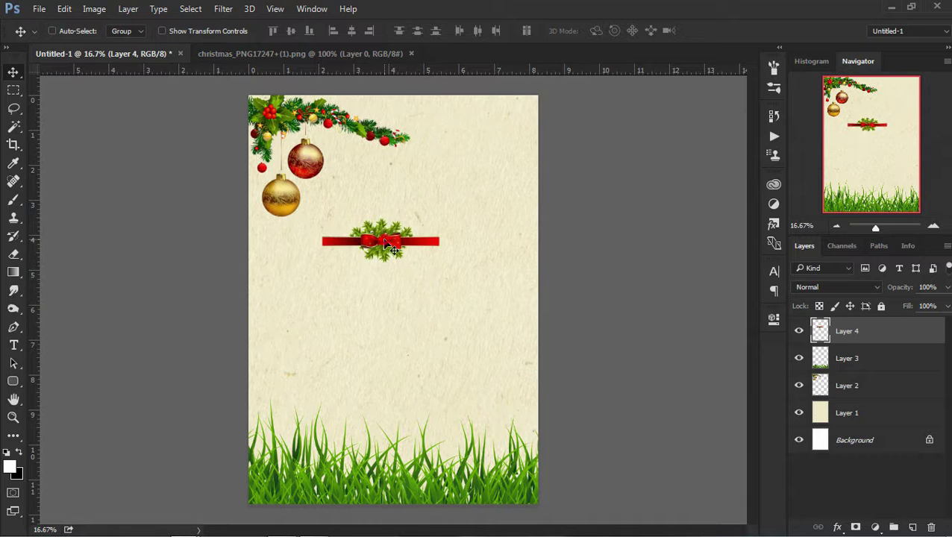
{"action": "left_click_drag", "start_coordinate": [371, 240], "coordinate": [353, 256]}
{"action": "key", "text": "ctrl+t"}
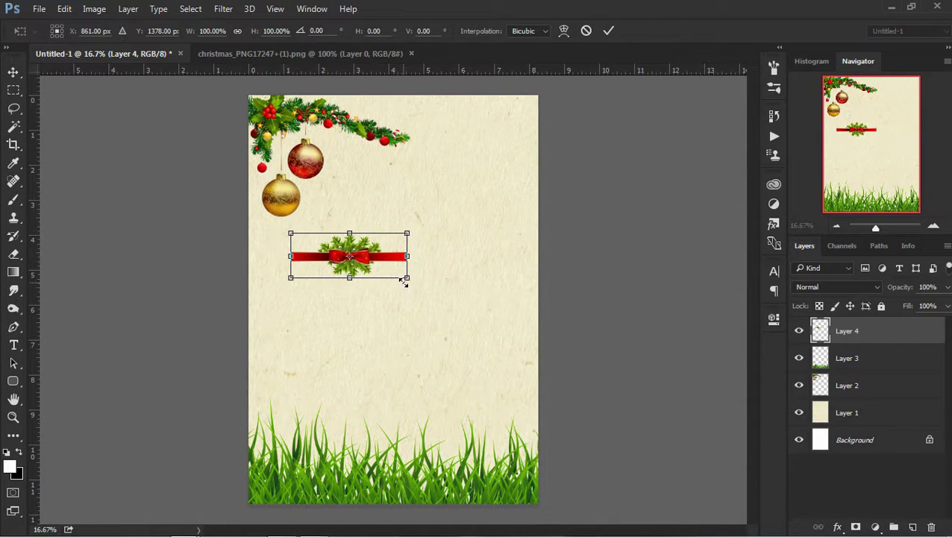
{"action": "left_click_drag", "start_coordinate": [407, 278], "coordinate": [507, 284]}
{"action": "key", "text": "Return"}
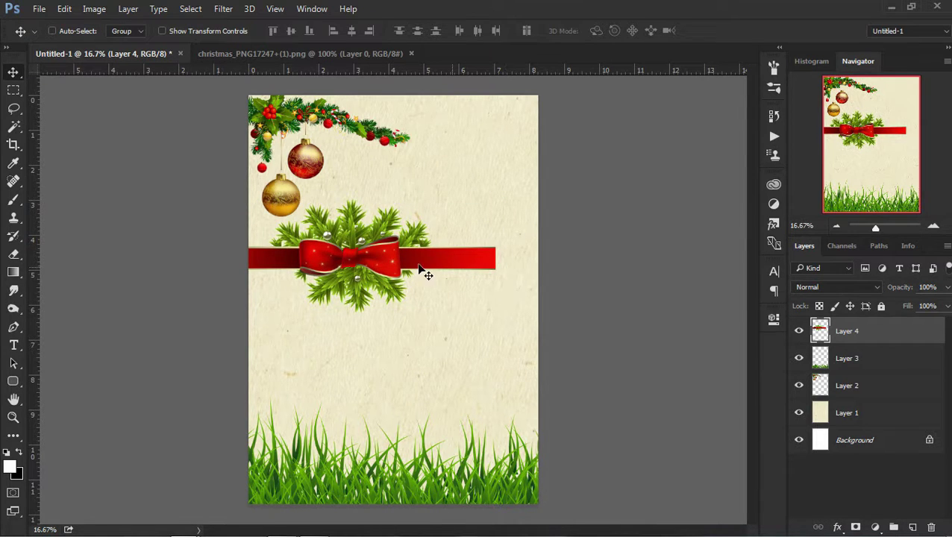
Center the ribbon across the poster width and nudge it up slightly
{"action": "mouse_move", "coordinate": [369, 265]}
{"action": "left_mouse_down"}
{"action": "mouse_move", "coordinate": [421, 258]}
{"action": "mouse_move", "coordinate": [413, 258]}
{"action": "left_mouse_up"}
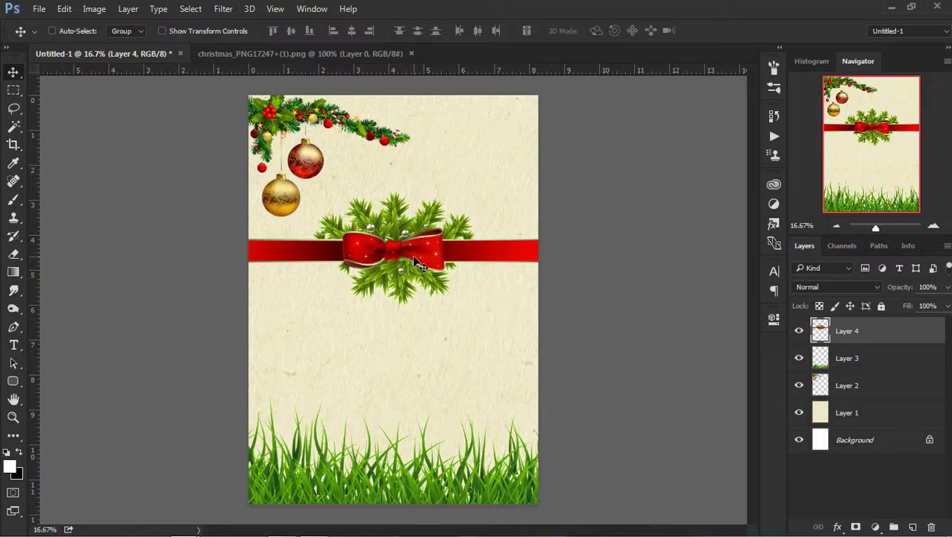
{"action": "key", "text": "z"}
{"action": "left_click", "coordinate": [413, 257]}
{"action": "left_click", "coordinate": [413, 257], "text": "alt"}
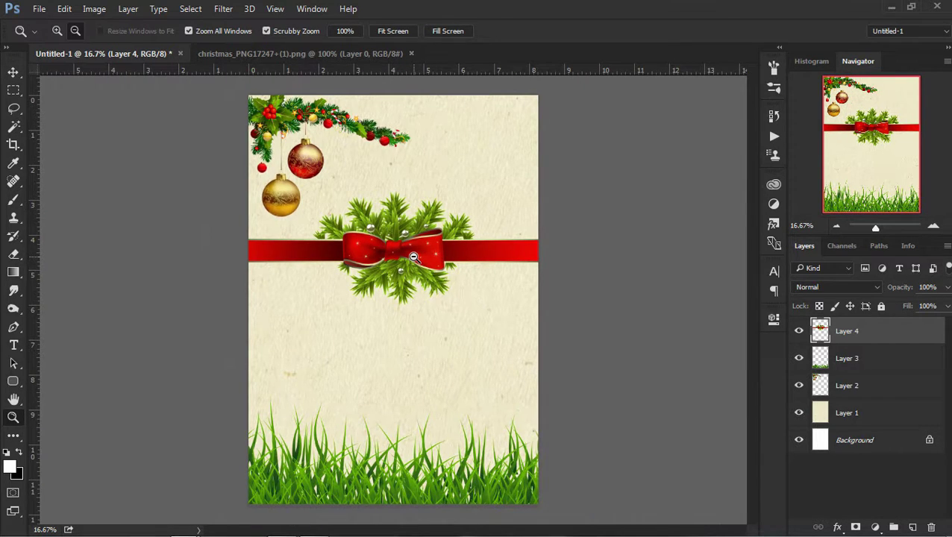
{"action": "key", "text": "v"}
{"action": "key", "text": "shift+Up"}
{"action": "key", "text": "shift+Up"}
{"action": "key", "text": "shift+Up"}
{"action": "key", "text": "shift+Up"}
{"action": "key", "text": "shift+Up"}
{"action": "key", "text": "shift+Up"}
{"action": "key", "text": "shift+Up"}
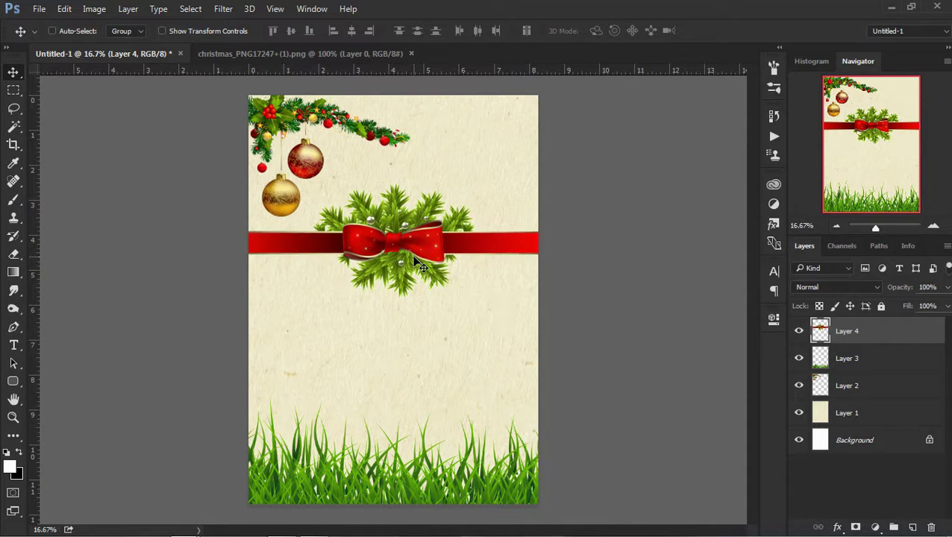
{"action": "key", "text": "shift+Up"}
{"action": "key", "text": "shift+Up"}
{"action": "key", "text": "shift+Up"}
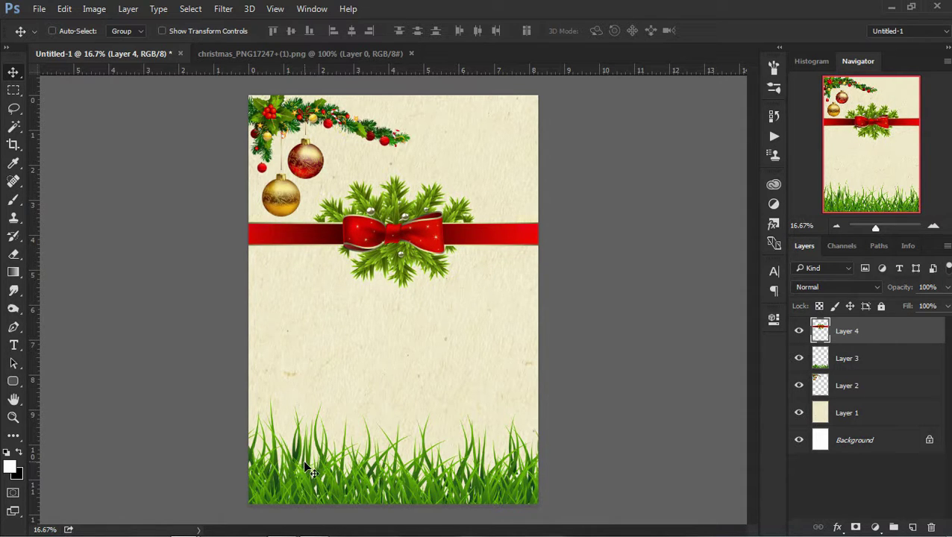
Select the grass layer, Layer 3, and move it a little lower
{"action": "right_click", "coordinate": [295, 461]}
{"action": "left_click", "coordinate": [315, 475]}
{"action": "left_click_drag", "start_coordinate": [360, 470], "coordinate": [360, 493]}
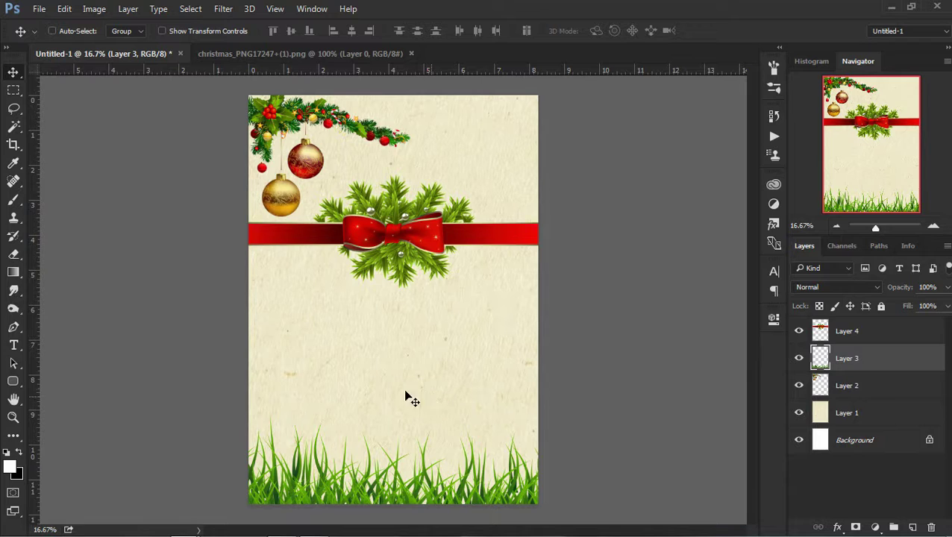
Add 'Merry Christmas & Happy New year' text below the bow in Aquawax Black, 35.91 pt
{"action": "left_click", "coordinate": [18, 346]}
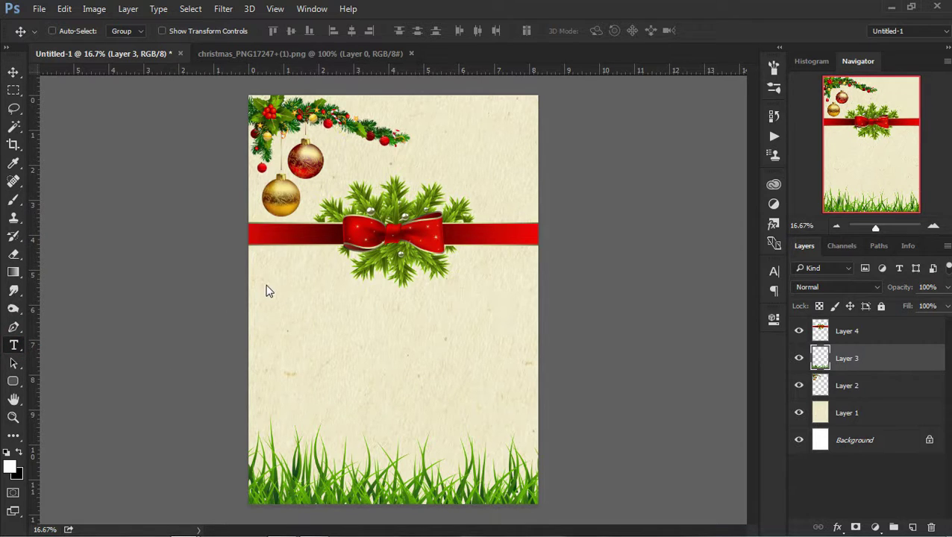
{"action": "left_click_drag", "start_coordinate": [259, 256], "coordinate": [681, 490]}
{"action": "key", "text": "Escape"}
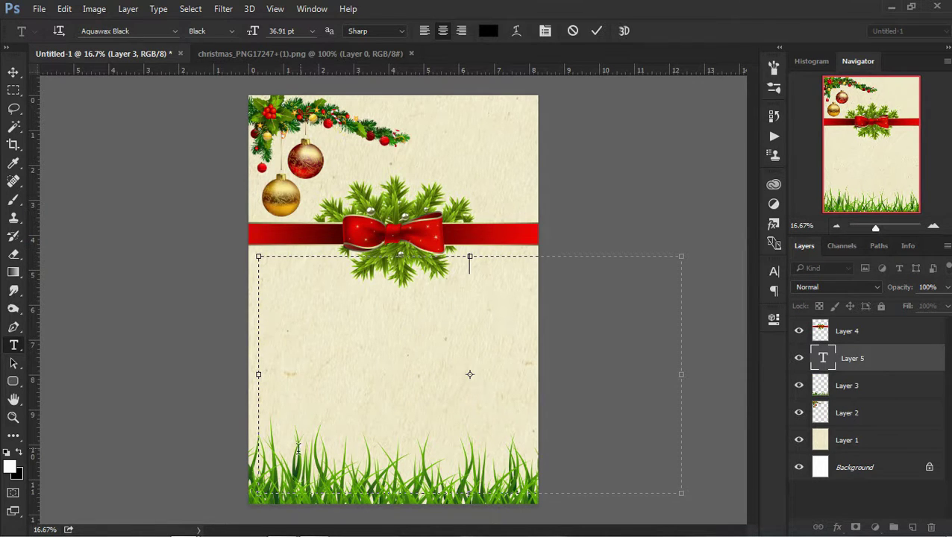
{"action": "left_click_drag", "start_coordinate": [441, 347], "coordinate": [328, 297]}
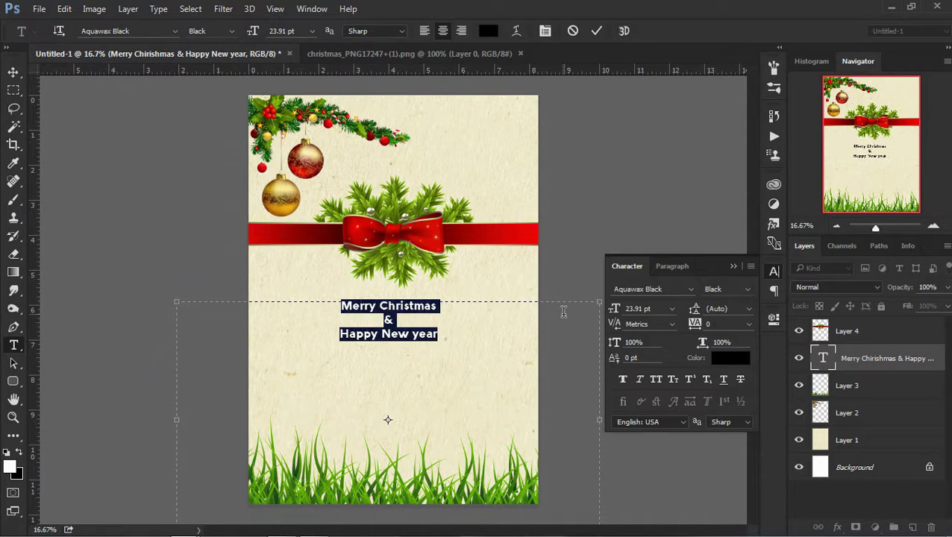
{"action": "left_click_drag", "start_coordinate": [616, 308], "coordinate": [624, 308]}
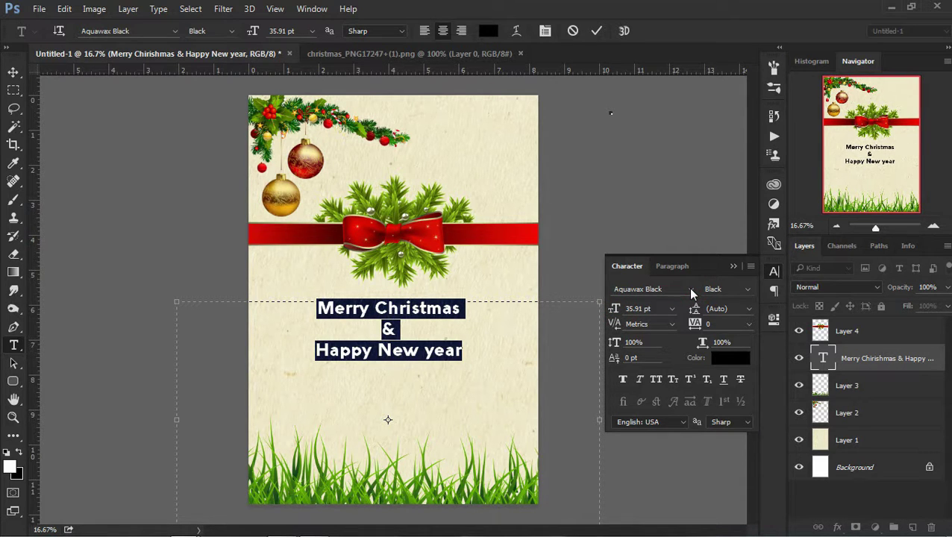
Set the greeting in Merry Christmas Star Regular at 56.91 pt and commit it
{"action": "left_click", "coordinate": [692, 294]}
{"action": "scroll", "coordinate": [851, 301], "scroll_direction": "down", "scroll_amount": 10}
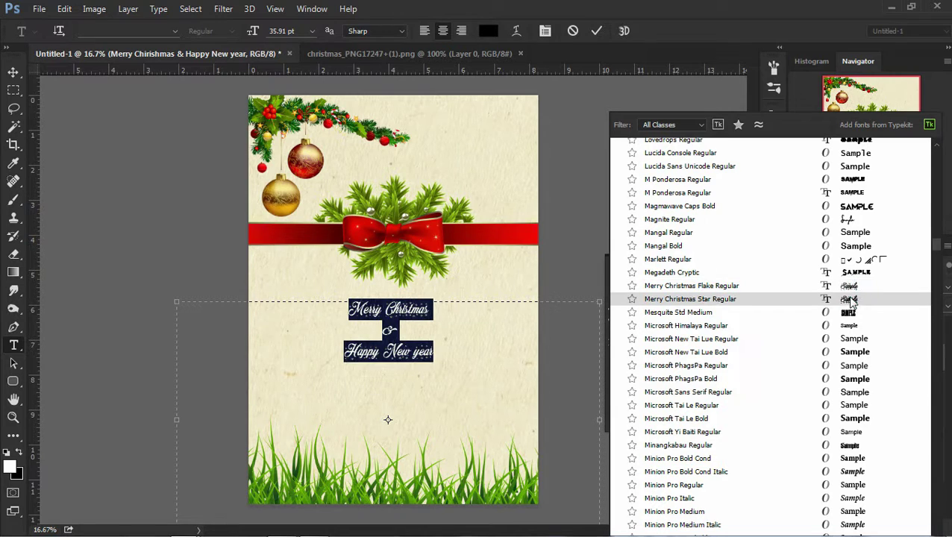
{"action": "left_click", "coordinate": [849, 299]}
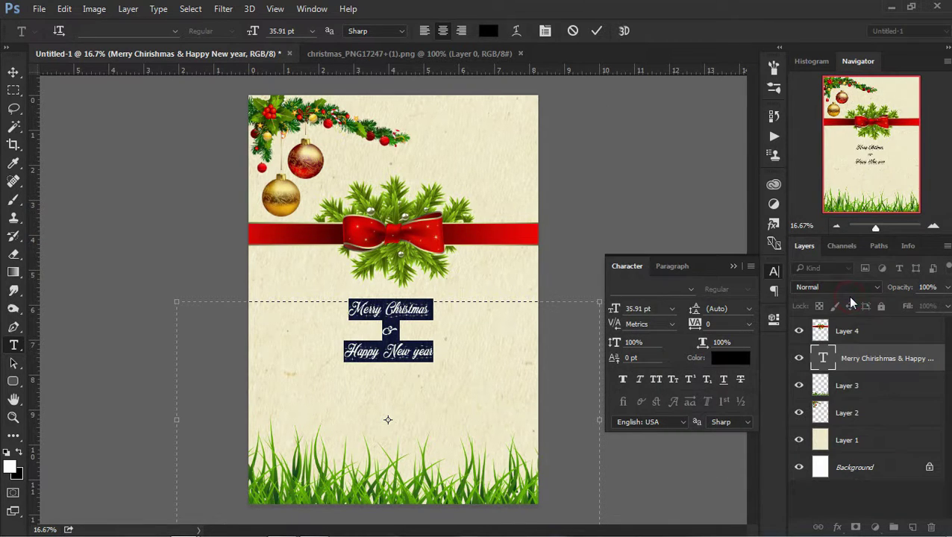
{"action": "left_click_drag", "start_coordinate": [616, 308], "coordinate": [646, 312]}
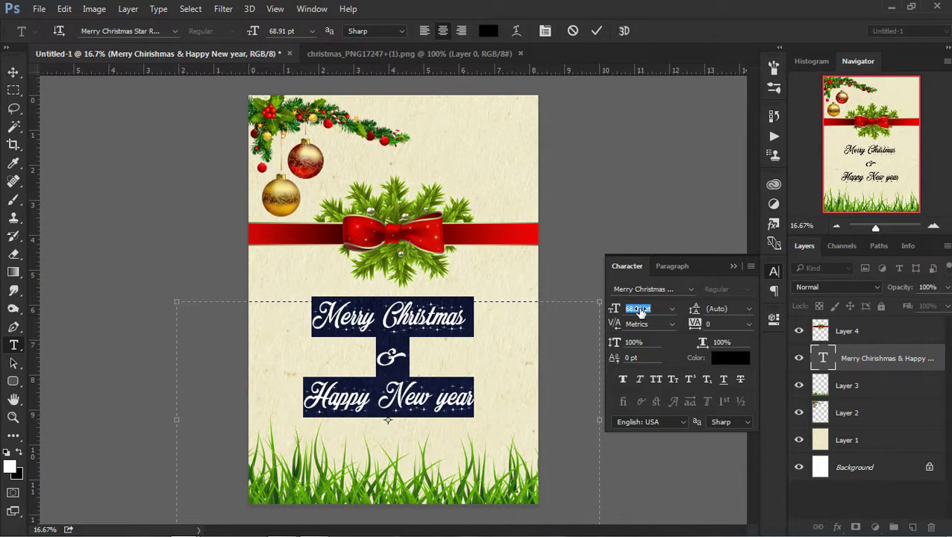
{"action": "left_click", "coordinate": [647, 309]}
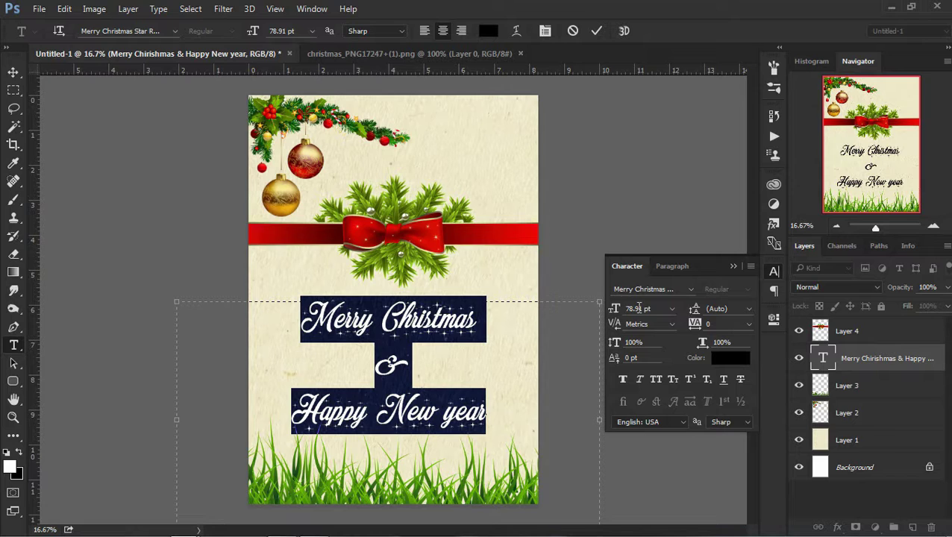
{"action": "left_click_drag", "start_coordinate": [618, 311], "coordinate": [605, 312]}
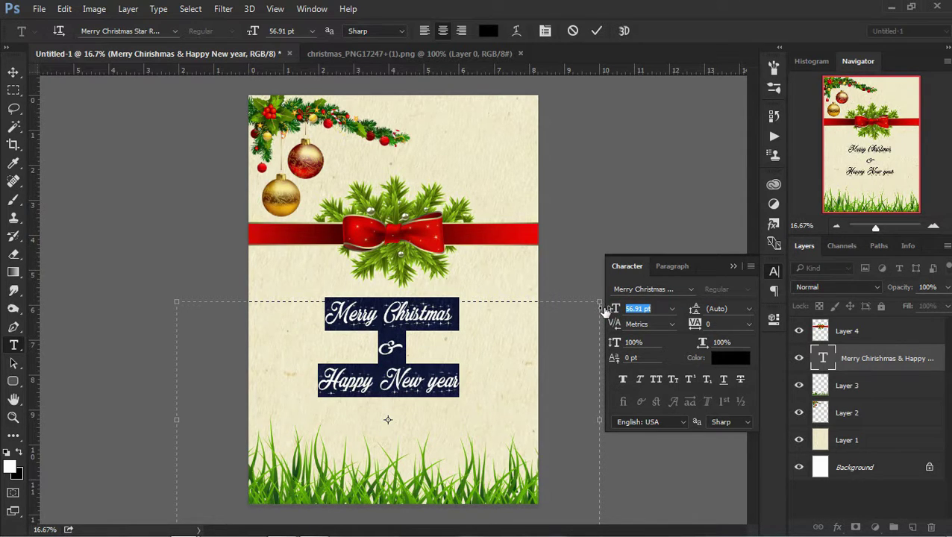
{"action": "left_click", "coordinate": [597, 31]}
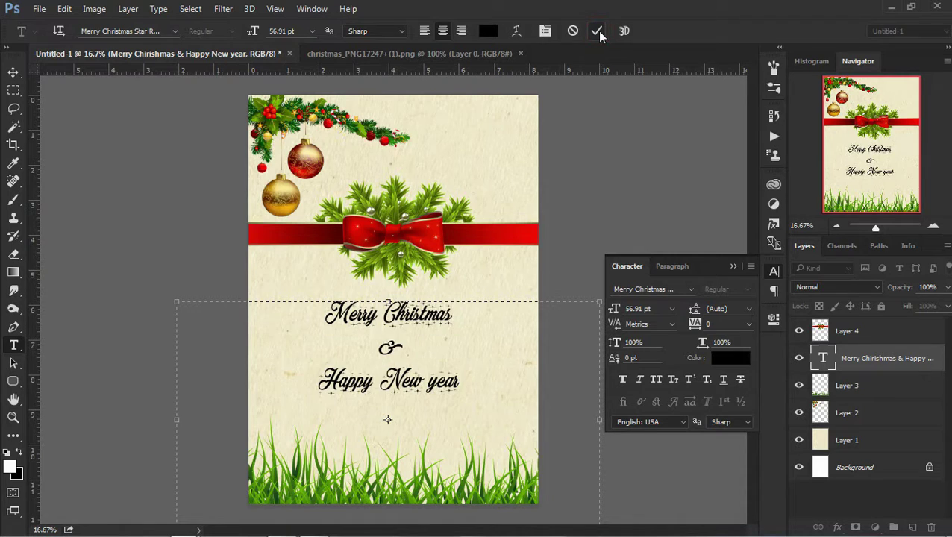
{"action": "key", "text": "v"}
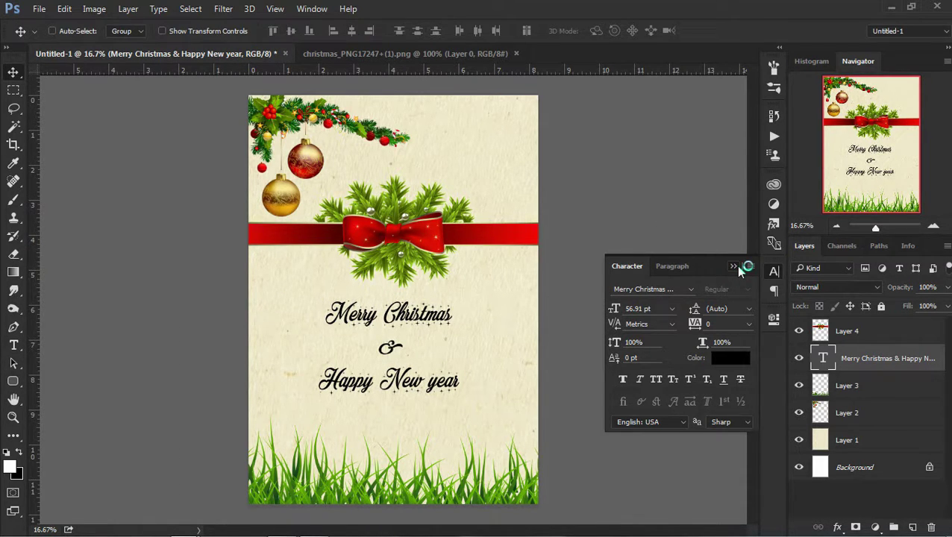
Nudge the greeting sideways, then select all of its text for editing
{"action": "left_click", "coordinate": [736, 266]}
{"action": "left_click_drag", "start_coordinate": [409, 347], "coordinate": [411, 343]}
{"action": "key", "text": "t"}
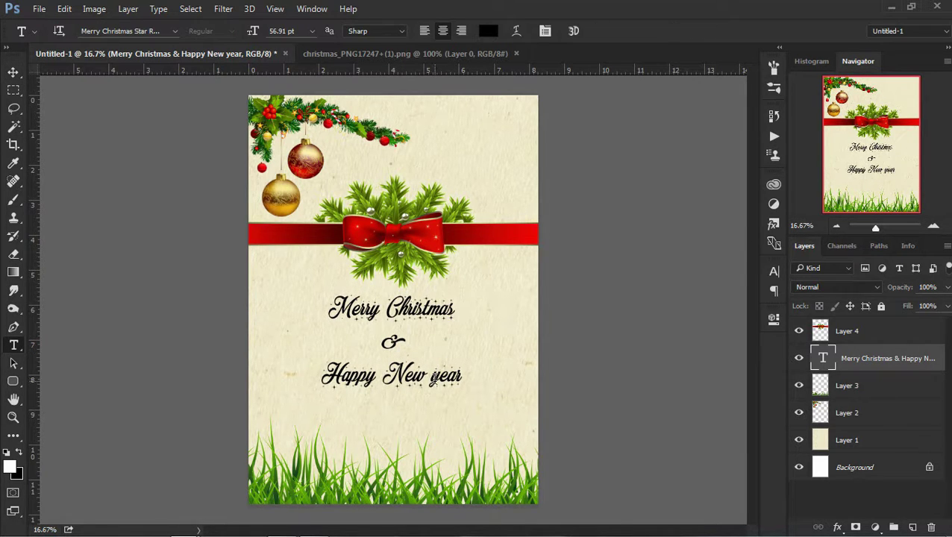
{"action": "left_click", "coordinate": [435, 373]}
{"action": "left_click_drag", "start_coordinate": [470, 372], "coordinate": [305, 304]}
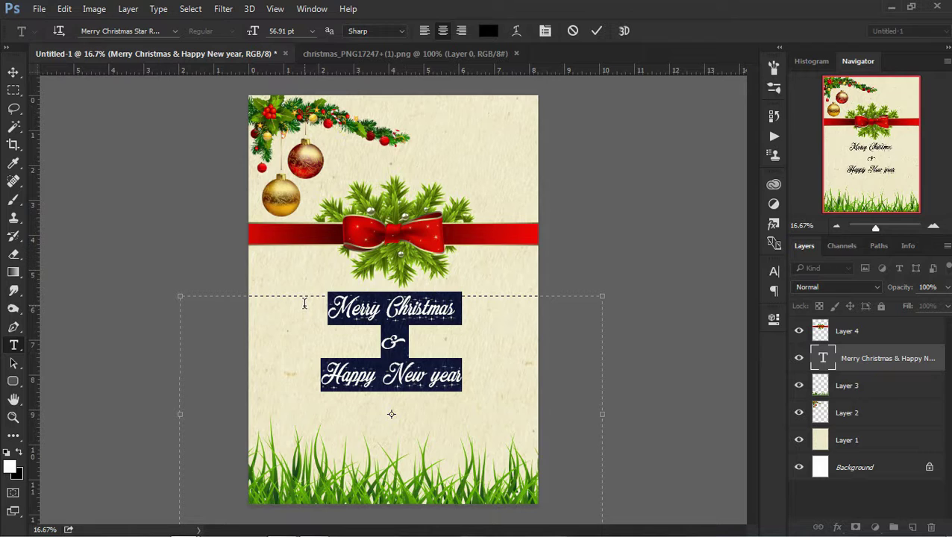
Set the greeting's tracking to 100 and size to 62.91 pt, then nudge it slightly left
{"action": "left_click", "coordinate": [545, 31]}
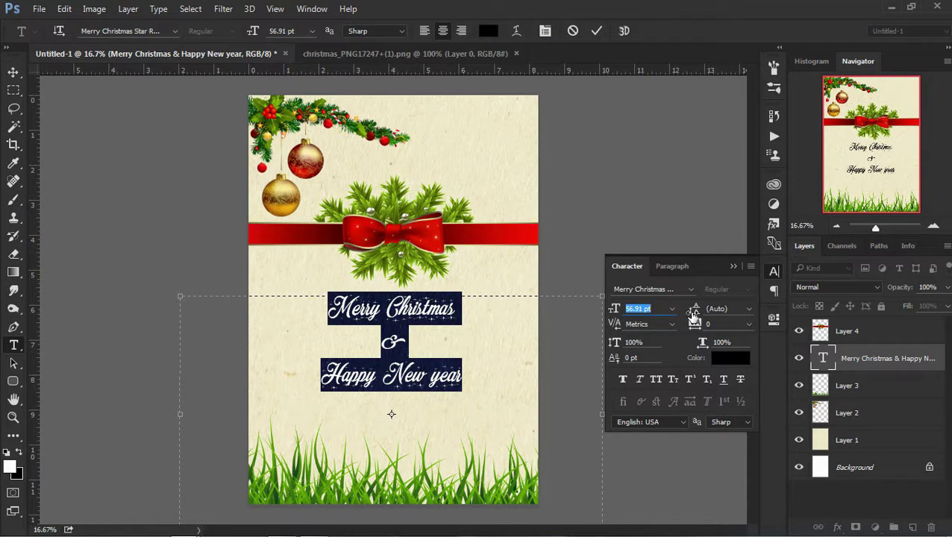
{"action": "left_click_drag", "start_coordinate": [694, 323], "coordinate": [696, 325]}
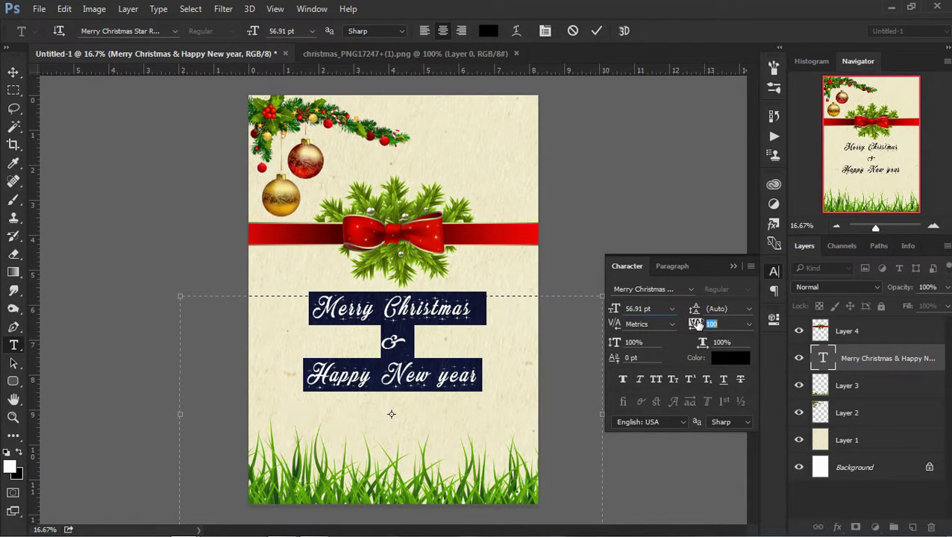
{"action": "left_click", "coordinate": [623, 379]}
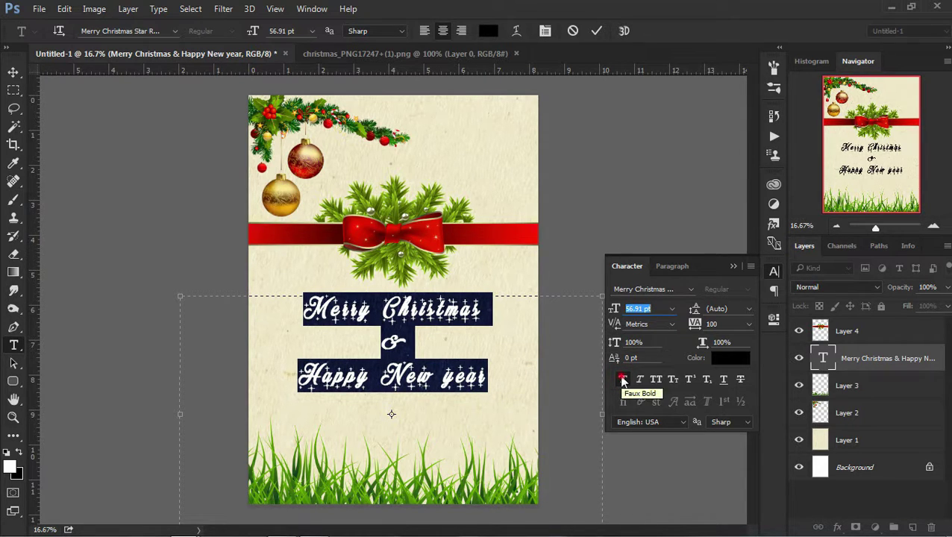
{"action": "left_click", "coordinate": [623, 380]}
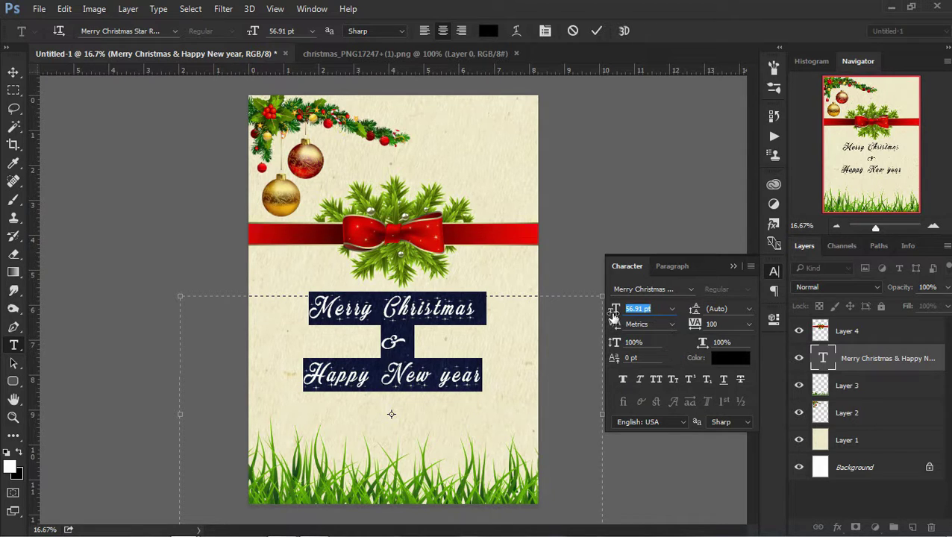
{"action": "key", "text": "Up"}
{"action": "key", "text": "Up"}
{"action": "key", "text": "Up"}
{"action": "key", "text": "Up"}
{"action": "key", "text": "Up"}
{"action": "key", "text": "Up"}
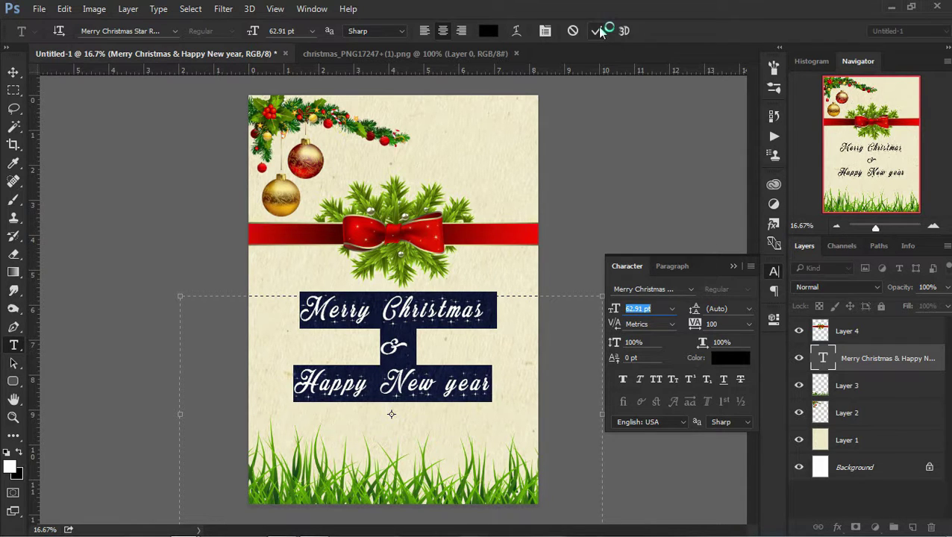
{"action": "left_click", "coordinate": [596, 31]}
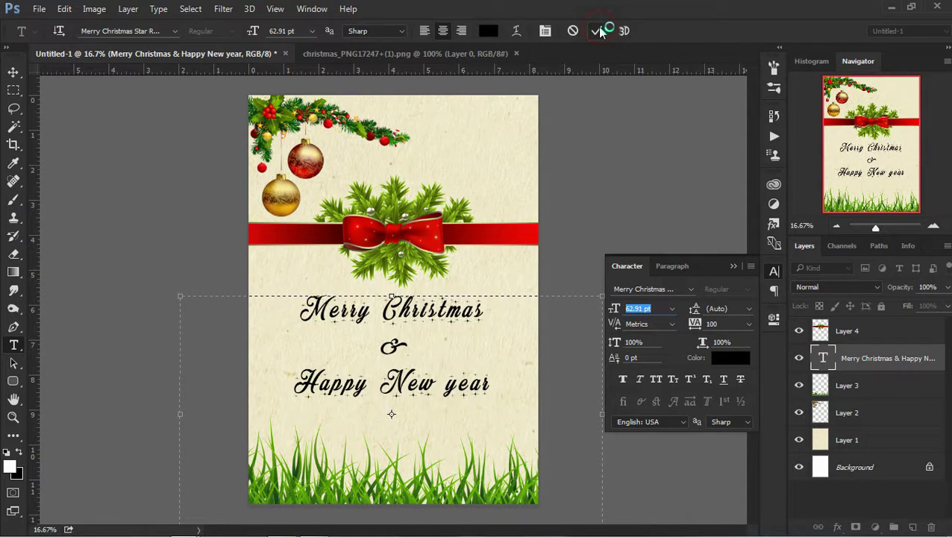
{"action": "left_click", "coordinate": [734, 266]}
{"action": "key", "text": "v"}
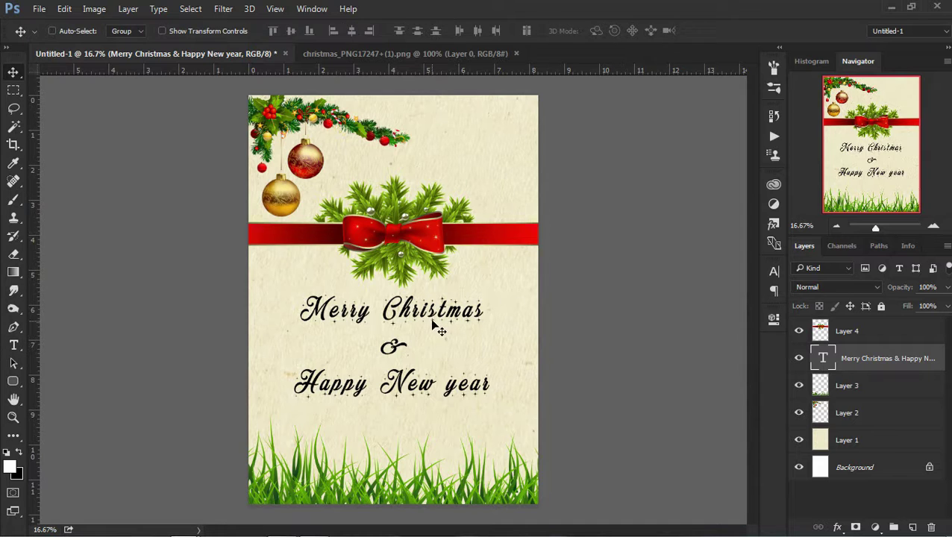
{"action": "left_click_drag", "start_coordinate": [431, 325], "coordinate": [428, 326]}
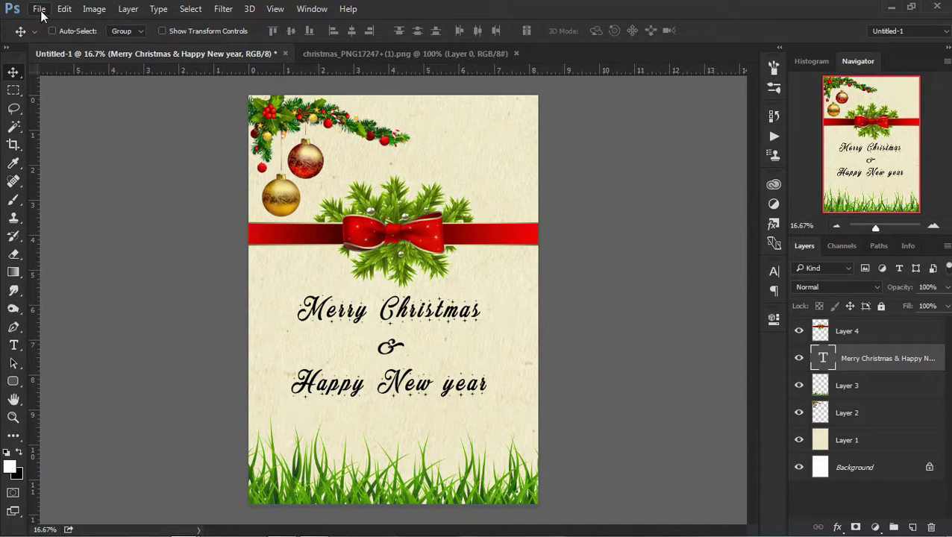
Open the shiny gold texture image and drag it onto the Christmas card
{"action": "left_click", "coordinate": [39, 9]}
{"action": "left_click", "coordinate": [53, 36]}
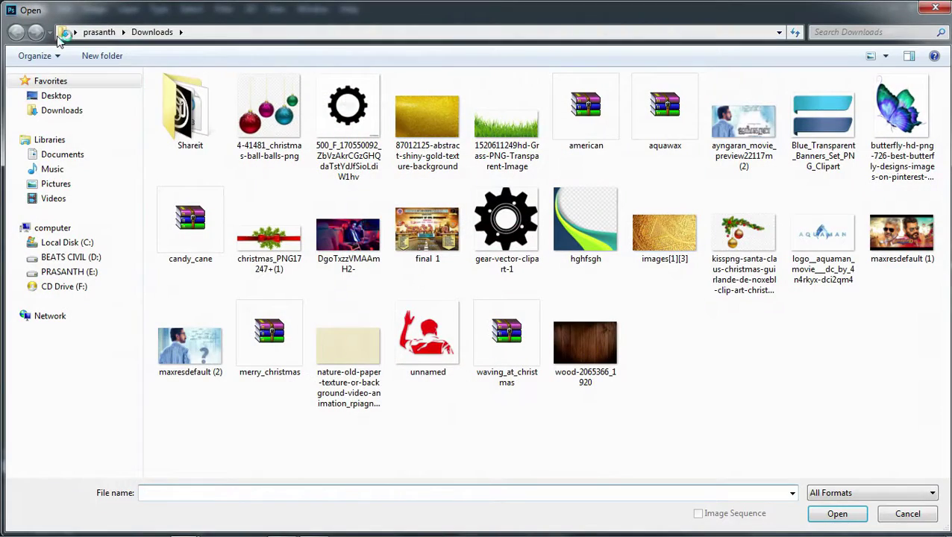
{"action": "double_click", "coordinate": [403, 121]}
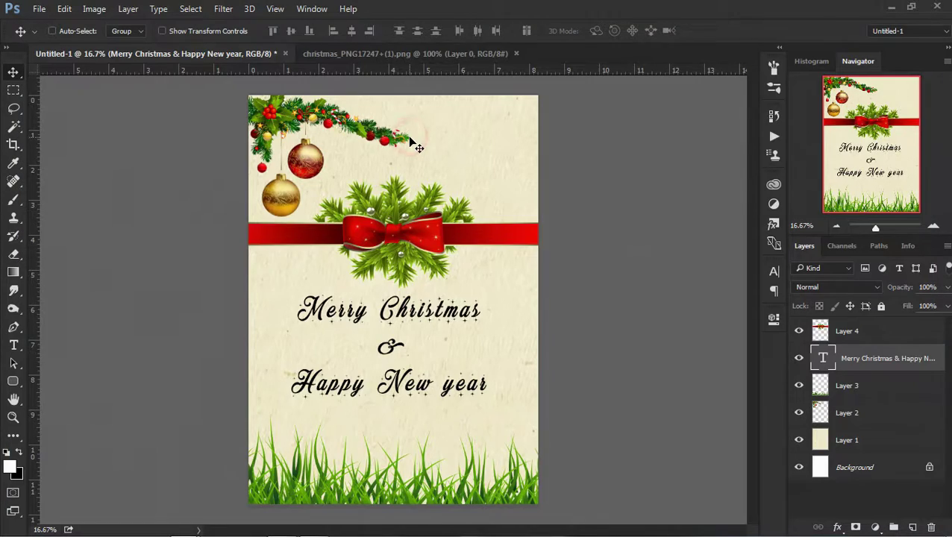
{"action": "left_click", "coordinate": [404, 267]}
{"action": "left_click_drag", "start_coordinate": [404, 266], "coordinate": [394, 327]}
Enlarge the gold texture, set it to 50% opacity, and position it over the greeting
{"action": "key", "text": "ctrl+t"}
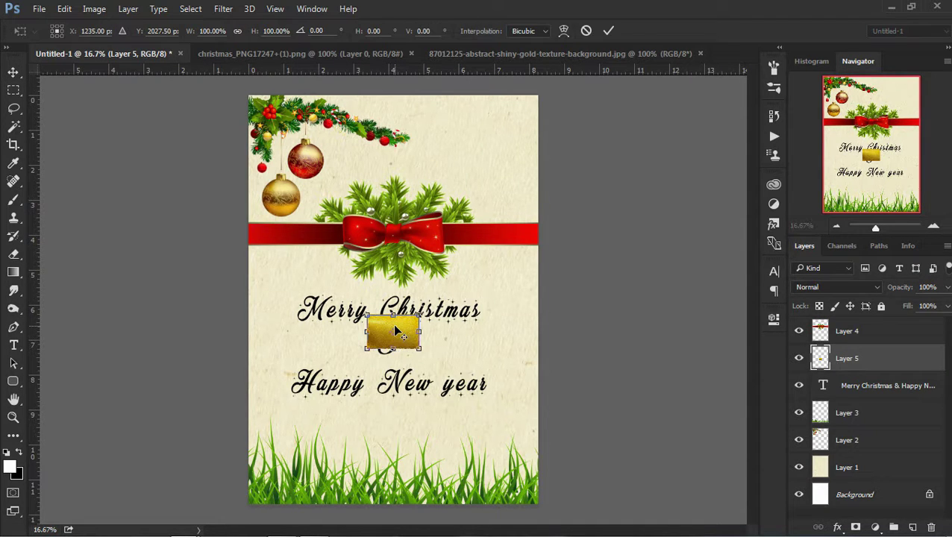
{"action": "left_click_drag", "start_coordinate": [418, 348], "coordinate": [512, 395]}
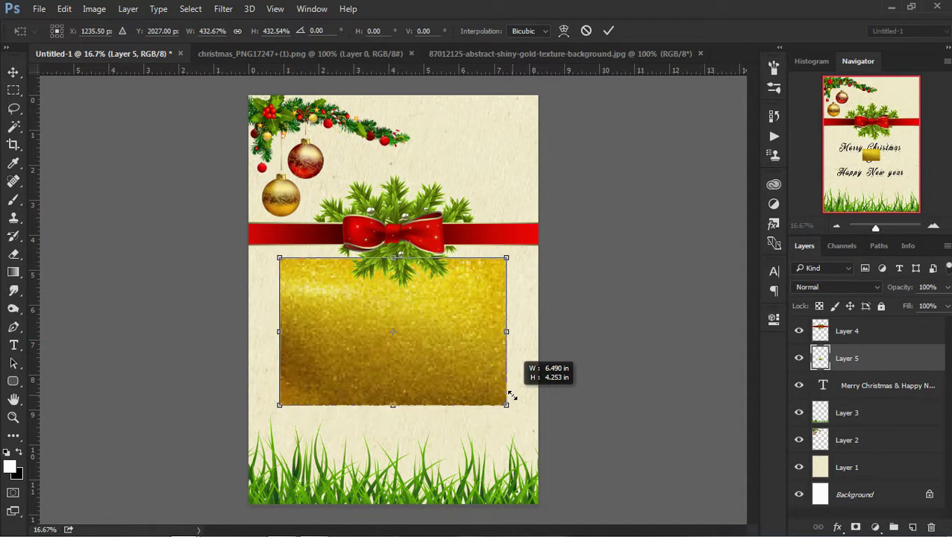
{"action": "key", "text": "Return"}
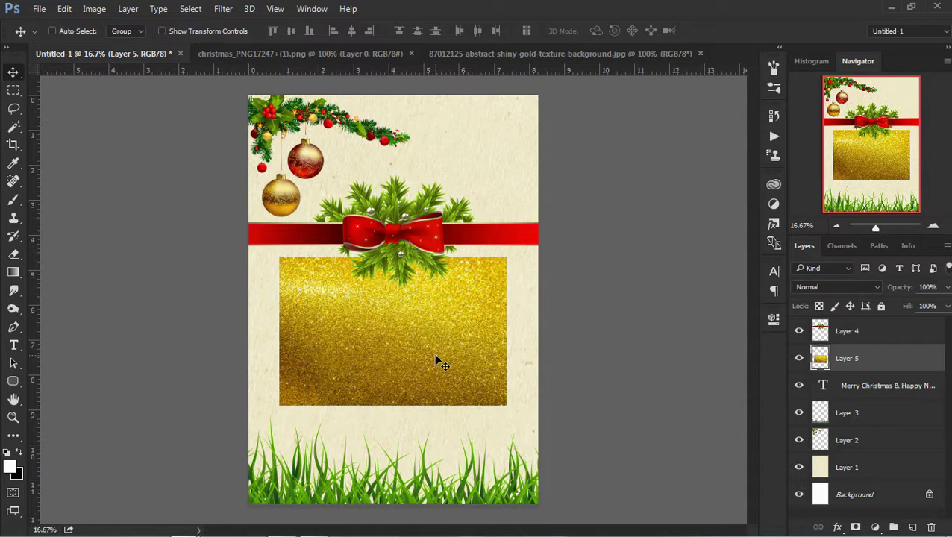
{"action": "key", "text": "5"}
{"action": "left_click_drag", "start_coordinate": [438, 361], "coordinate": [432, 382]}
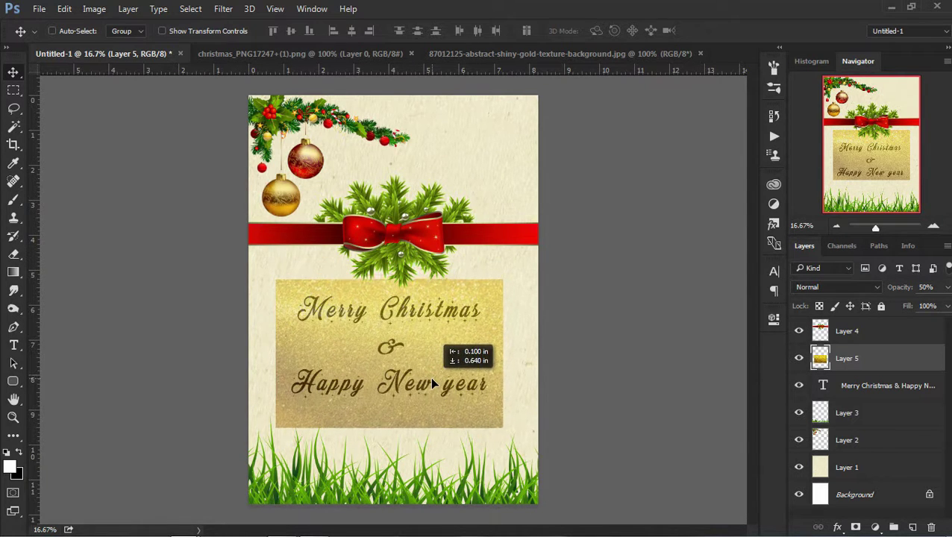
{"action": "left_click_drag", "start_coordinate": [432, 383], "coordinate": [426, 387]}
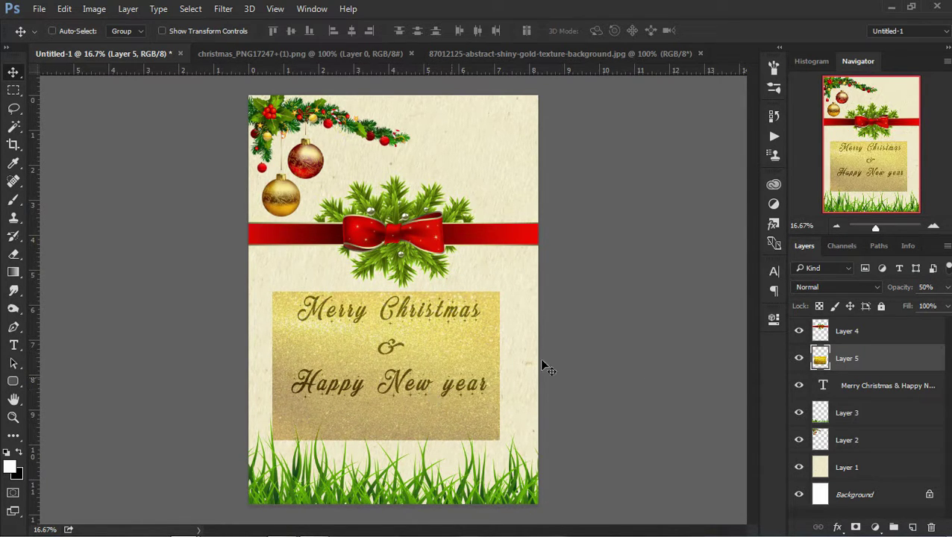
{"action": "left_click", "coordinate": [823, 386], "text": "ctrl"}
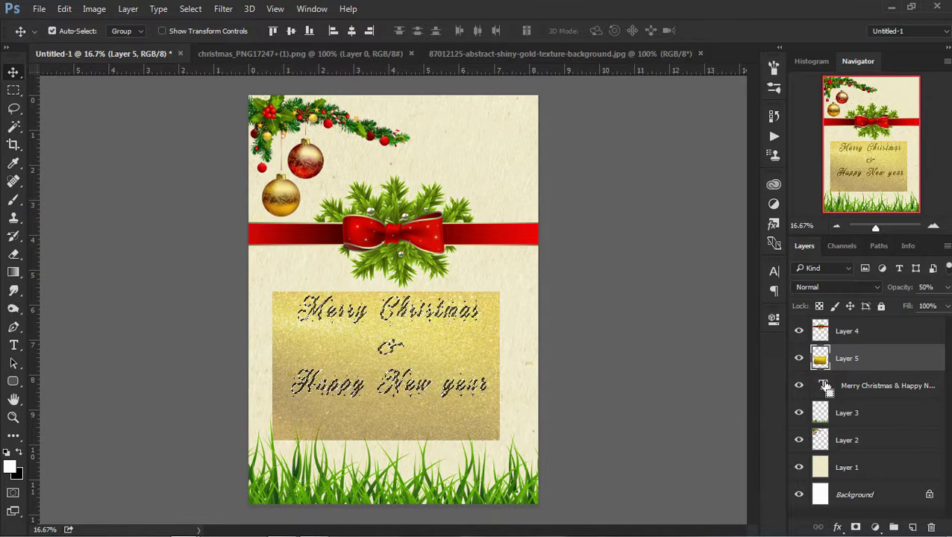
Mask the gold texture layer to the greeting's letter shapes
{"action": "left_click", "coordinate": [856, 526]}
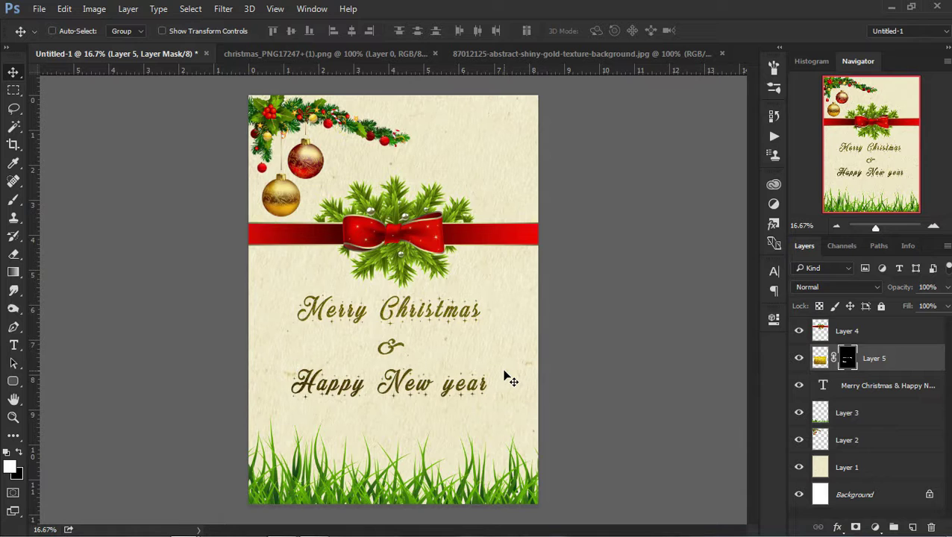
{"action": "left_click", "coordinate": [870, 388]}
{"action": "right_click", "coordinate": [870, 387]}
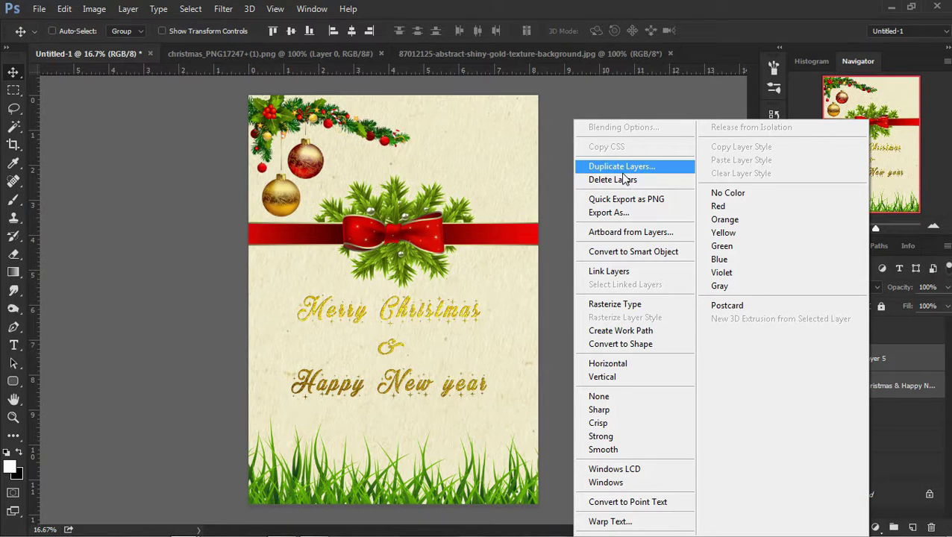
{"action": "left_click", "coordinate": [885, 387]}
{"action": "right_click", "coordinate": [886, 387]}
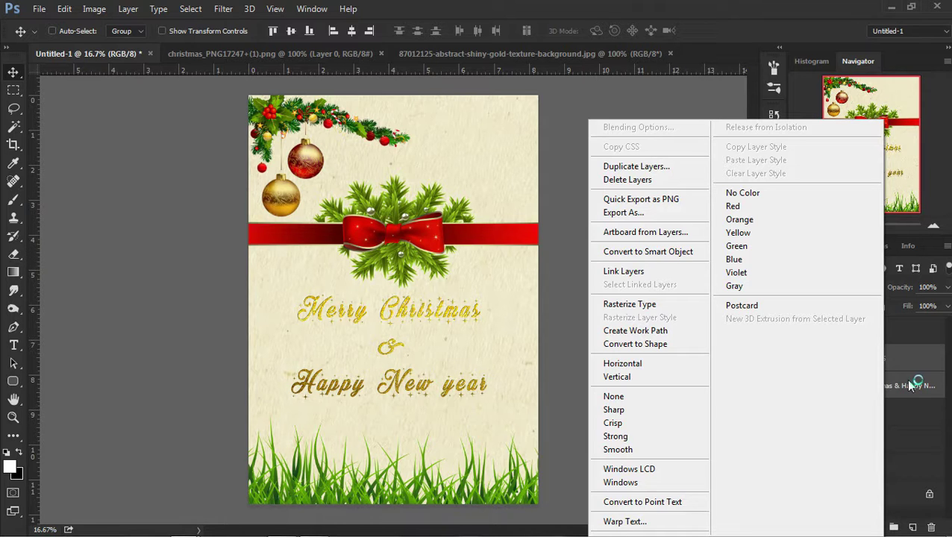
{"action": "left_click", "coordinate": [908, 382]}
Merge a new empty layer with the masked gold layer into Layer 6 and hide the original text layer
{"action": "left_click", "coordinate": [888, 367]}
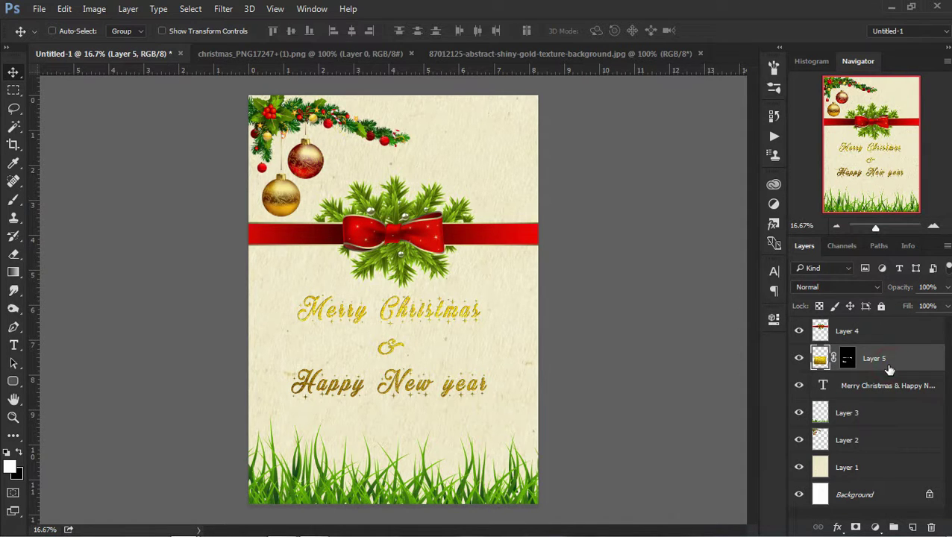
{"action": "left_click", "coordinate": [911, 528]}
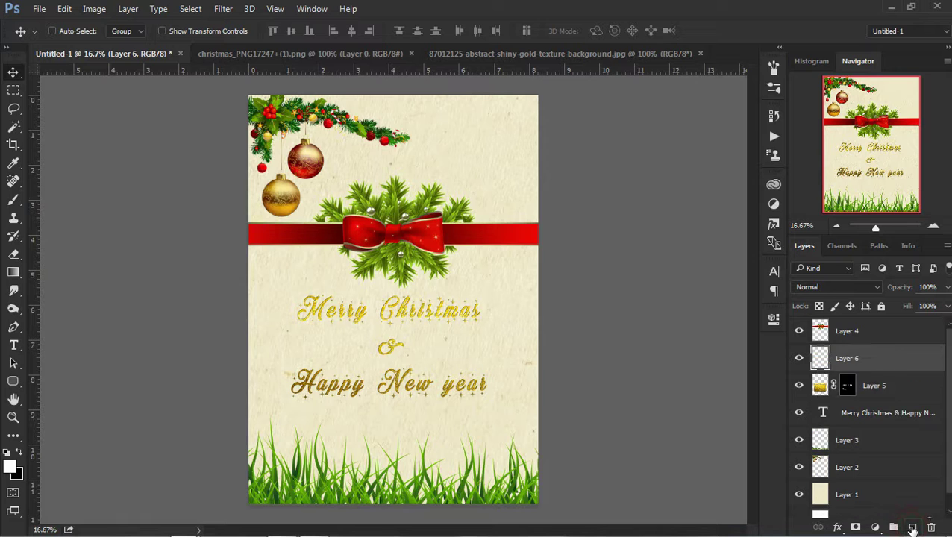
{"action": "left_click", "coordinate": [888, 396], "text": "ctrl"}
{"action": "right_click", "coordinate": [888, 393]}
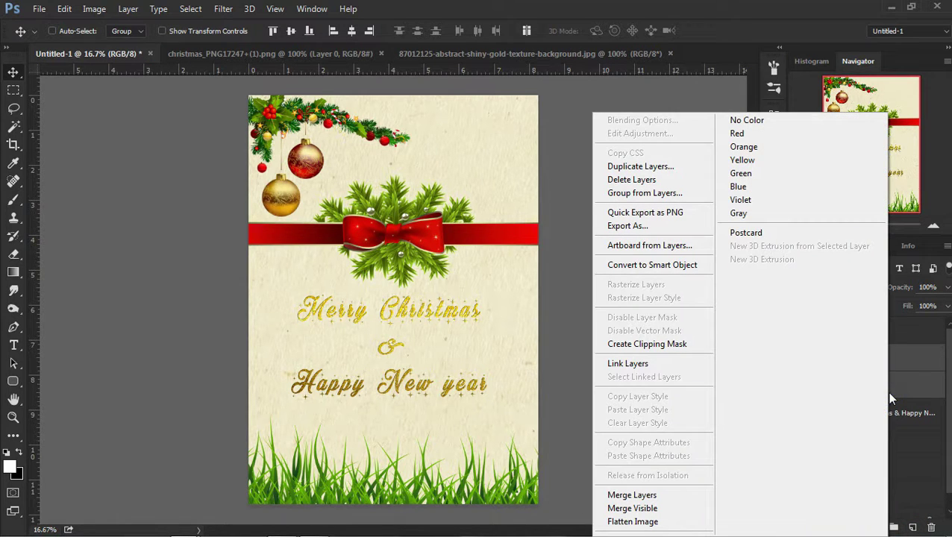
{"action": "left_click", "coordinate": [659, 494]}
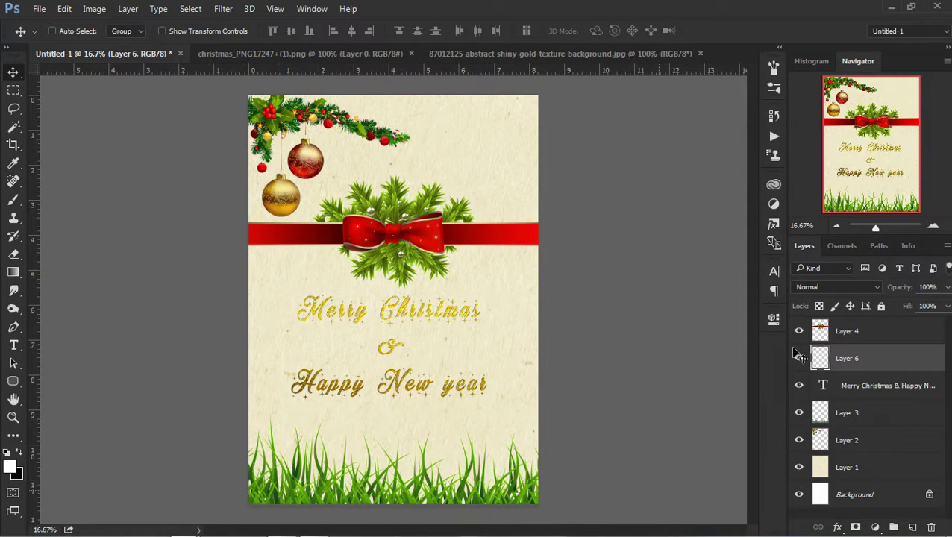
{"action": "left_click", "coordinate": [797, 385]}
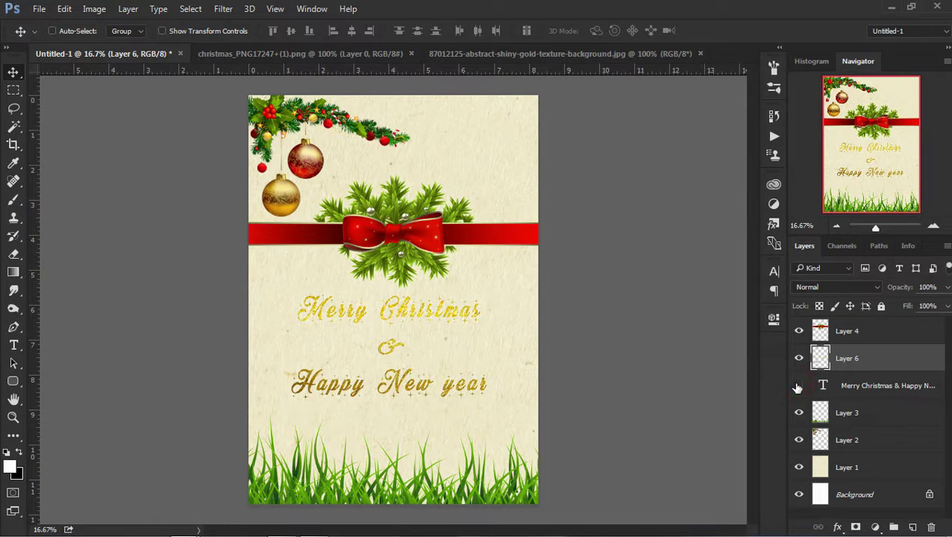
{"action": "left_click", "coordinate": [837, 527]}
Add a Layer 6 drop shadow: 80% opacity, 7 px distance, 17% spread, 0 px size
{"action": "left_click", "coordinate": [847, 511]}
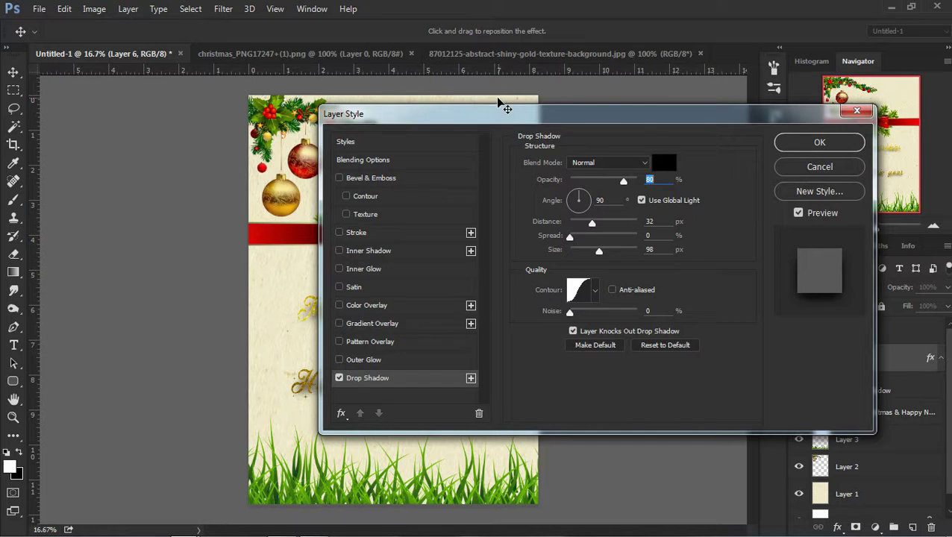
{"action": "left_click", "coordinate": [506, 118]}
{"action": "left_click_drag", "start_coordinate": [506, 118], "coordinate": [658, 125]}
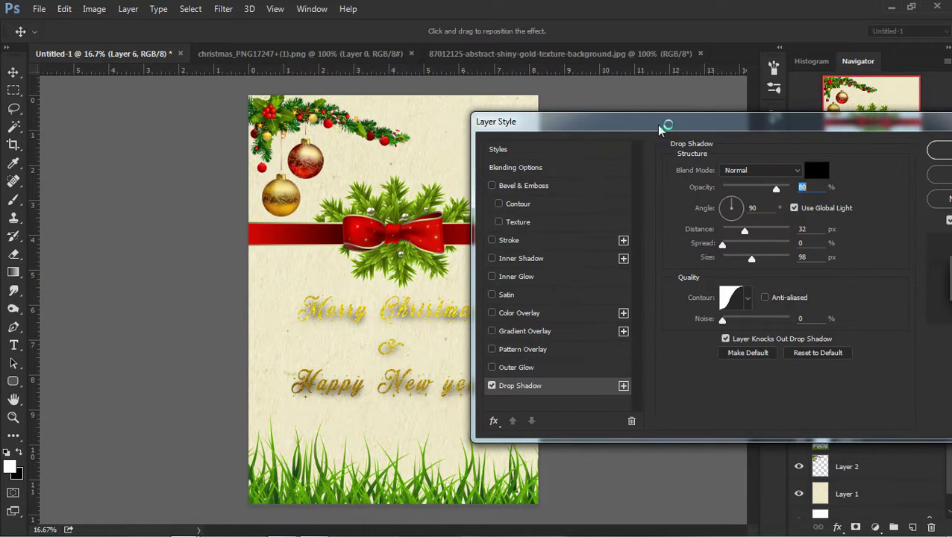
{"action": "left_click_drag", "start_coordinate": [776, 185], "coordinate": [806, 192]}
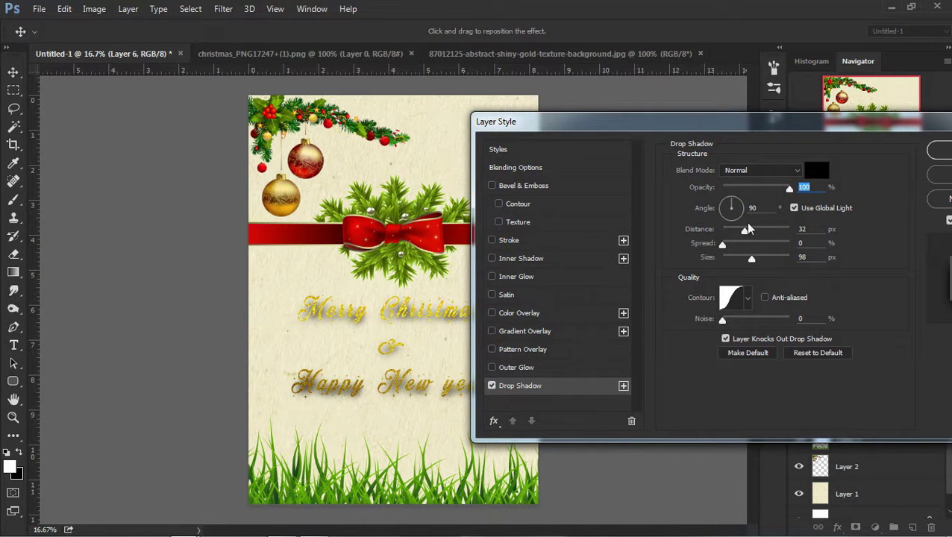
{"action": "left_click_drag", "start_coordinate": [744, 231], "coordinate": [715, 229]}
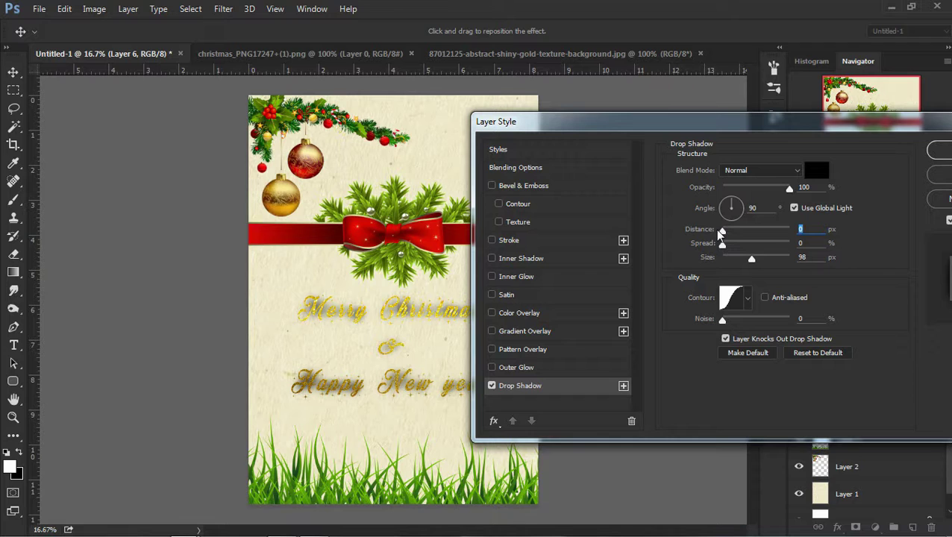
{"action": "left_click_drag", "start_coordinate": [748, 256], "coordinate": [726, 260]}
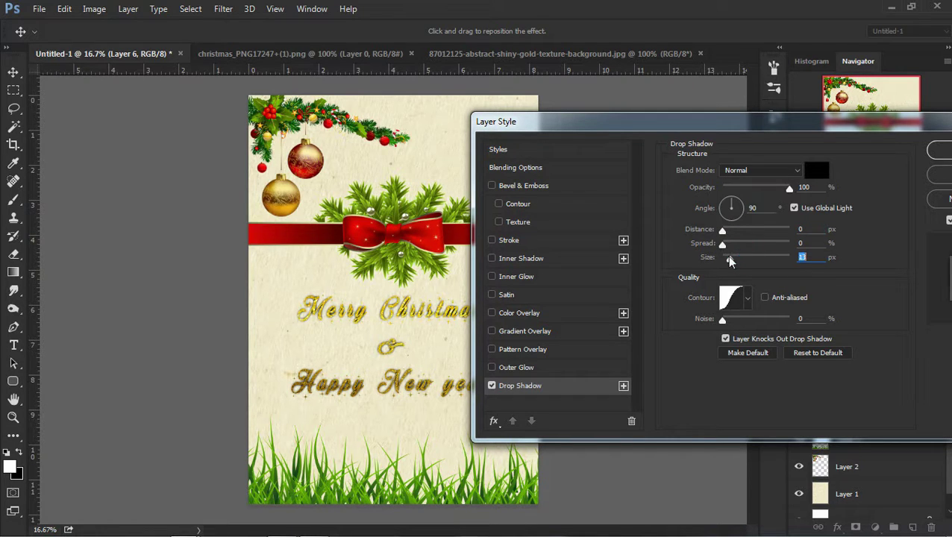
{"action": "left_click_drag", "start_coordinate": [727, 256], "coordinate": [738, 244]}
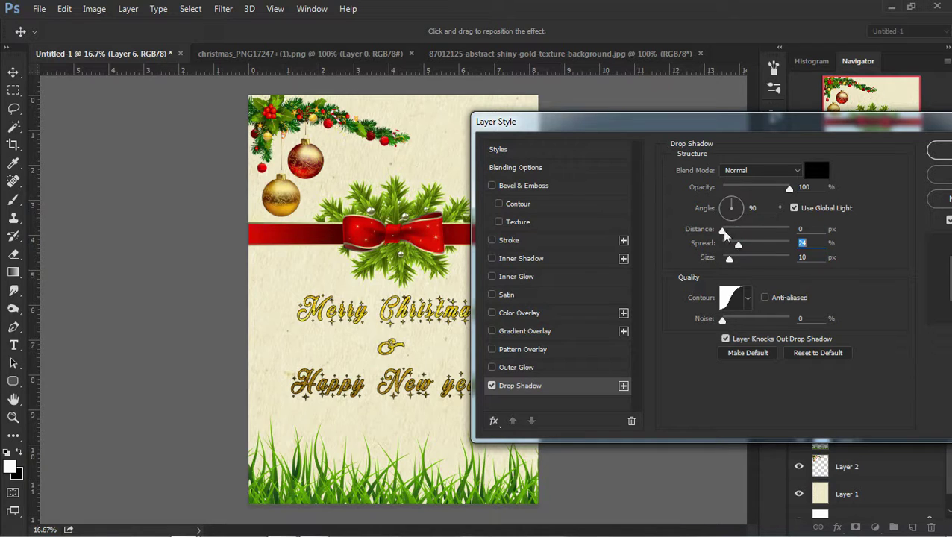
{"action": "mouse_move", "coordinate": [722, 231]}
{"action": "left_mouse_down"}
{"action": "mouse_move", "coordinate": [724, 260]}
{"action": "mouse_move", "coordinate": [733, 230]}
{"action": "left_mouse_up"}
{"action": "mouse_move", "coordinate": [793, 188]}
{"action": "left_mouse_down"}
{"action": "mouse_move", "coordinate": [768, 193]}
{"action": "mouse_move", "coordinate": [776, 188]}
{"action": "left_mouse_up"}
{"action": "left_click_drag", "start_coordinate": [724, 258], "coordinate": [722, 259]}
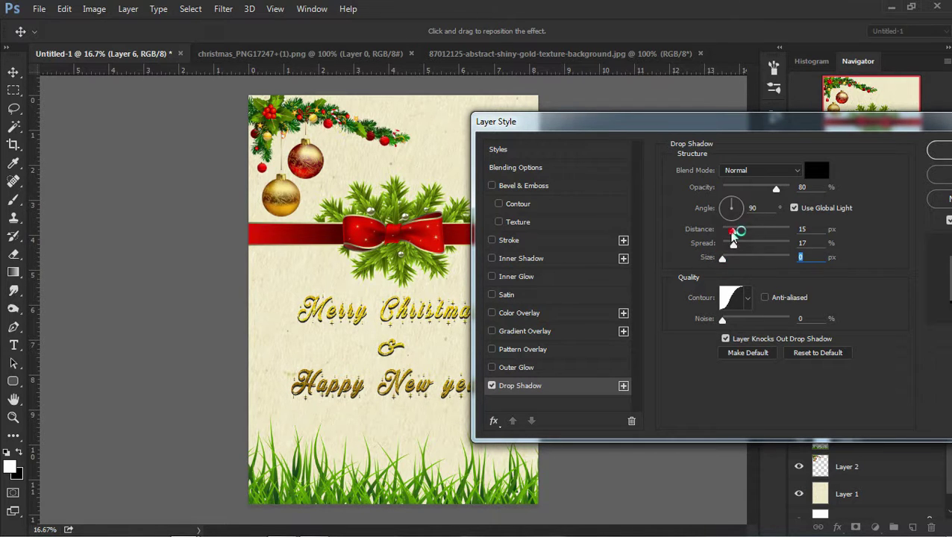
{"action": "left_click_drag", "start_coordinate": [734, 230], "coordinate": [729, 232]}
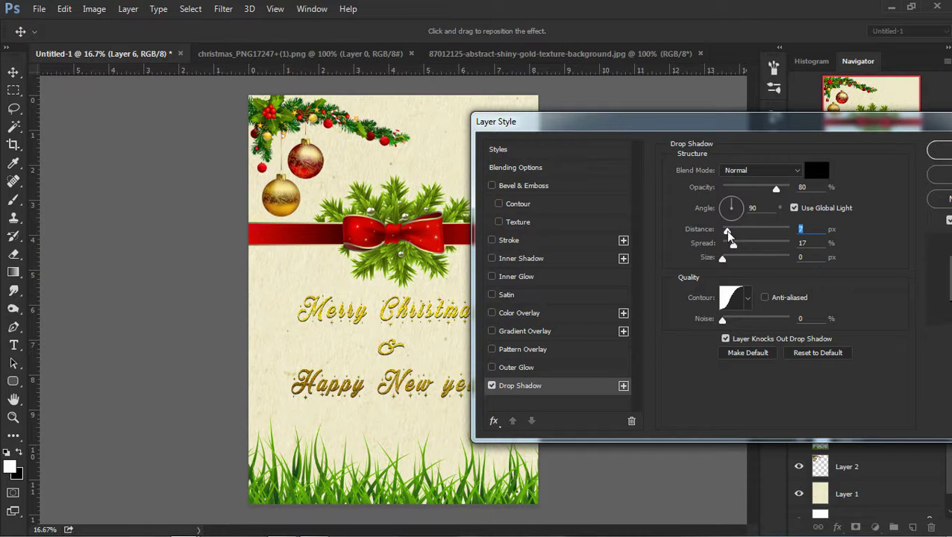
{"action": "left_click", "coordinate": [938, 150]}
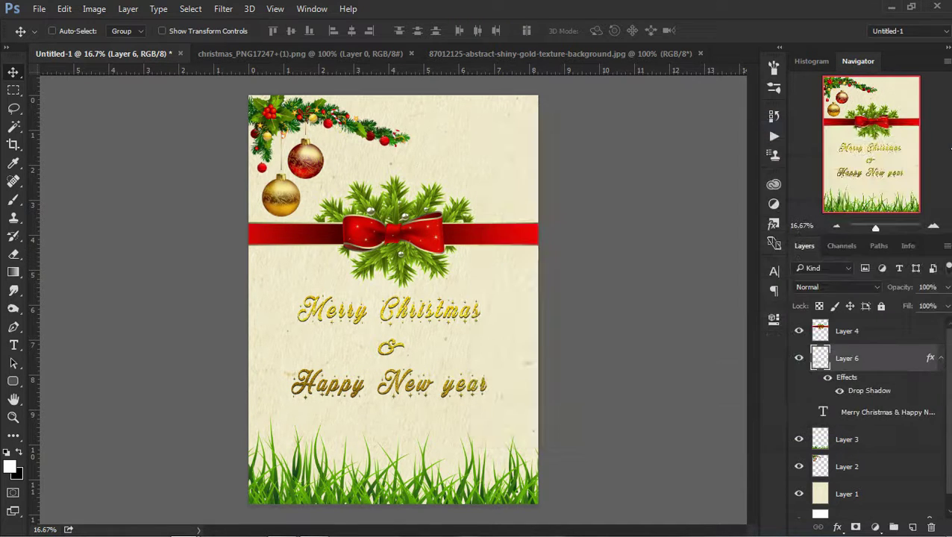
{"action": "key", "text": "z"}
{"action": "left_click", "coordinate": [446, 343]}
{"action": "left_click", "coordinate": [445, 343]}
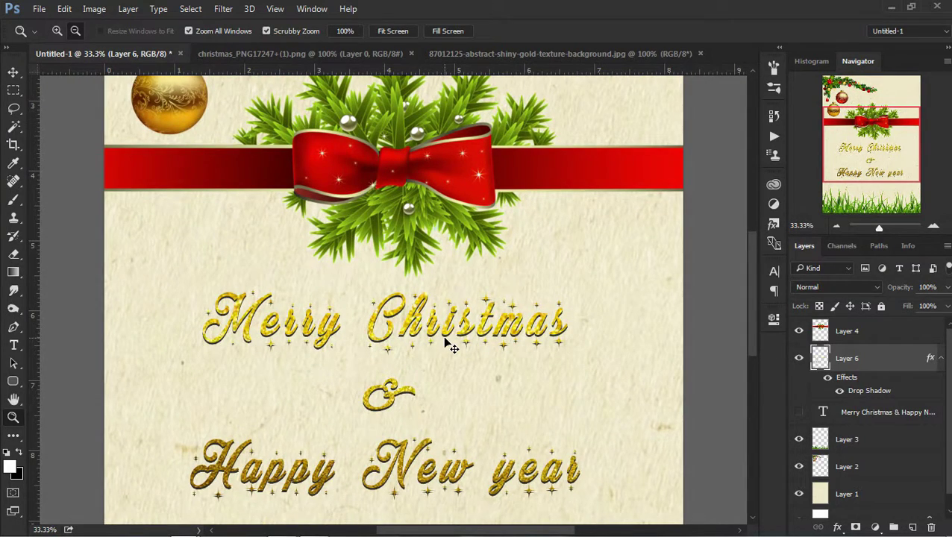
{"action": "left_click", "coordinate": [445, 340], "text": "alt"}
{"action": "left_click", "coordinate": [445, 341], "text": "alt"}
{"action": "left_click", "coordinate": [445, 340], "text": "alt"}
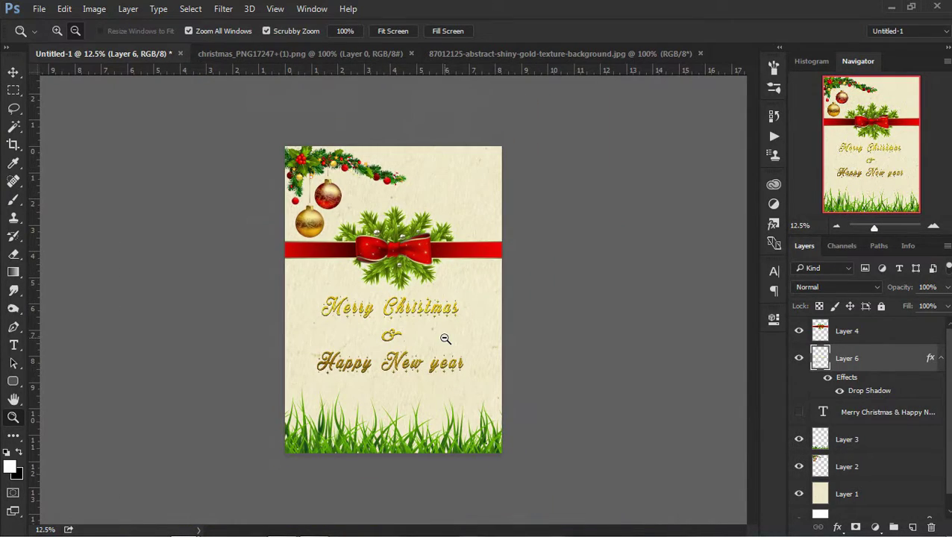
{"action": "key", "text": "v"}
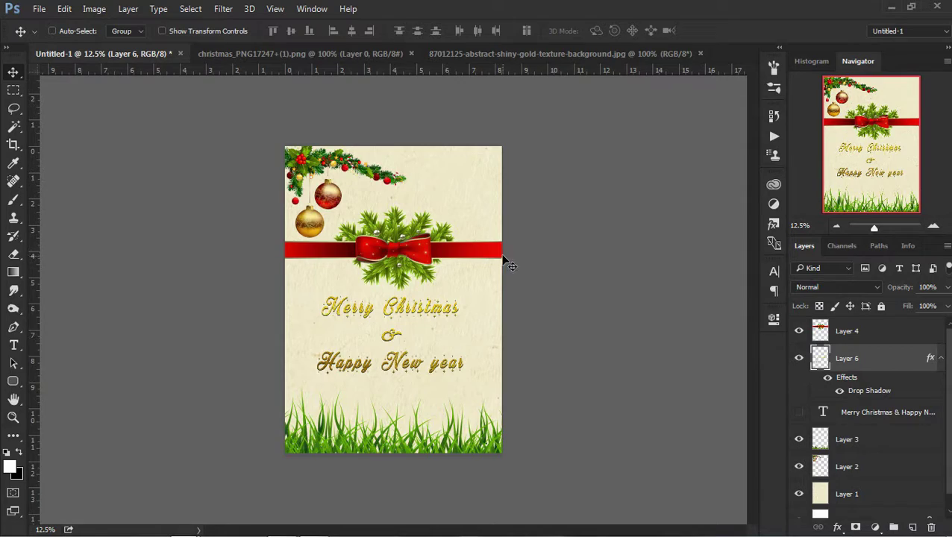